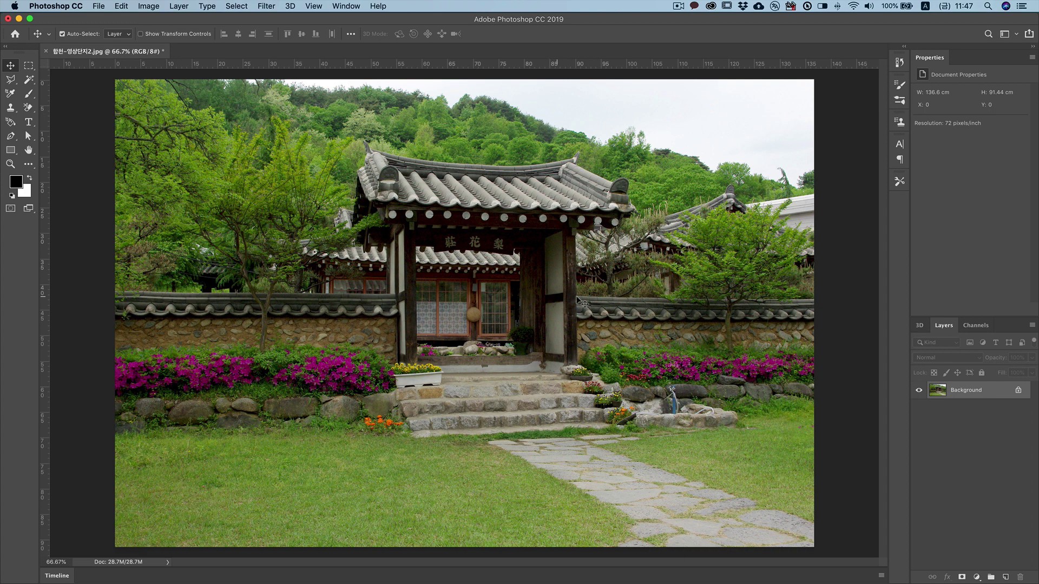
Rename the Background layer to 'original', duplicate it as 'original copy', and hide 'original'
{"action": "double_click", "coordinate": [962, 390]}
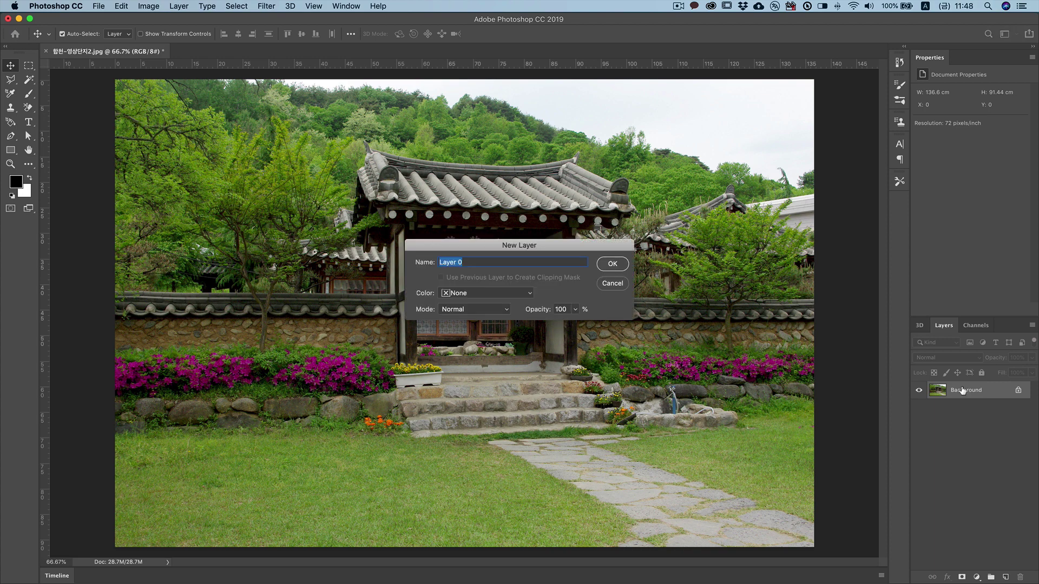
{"action": "type", "text": "original"}
{"action": "key", "text": "Return"}
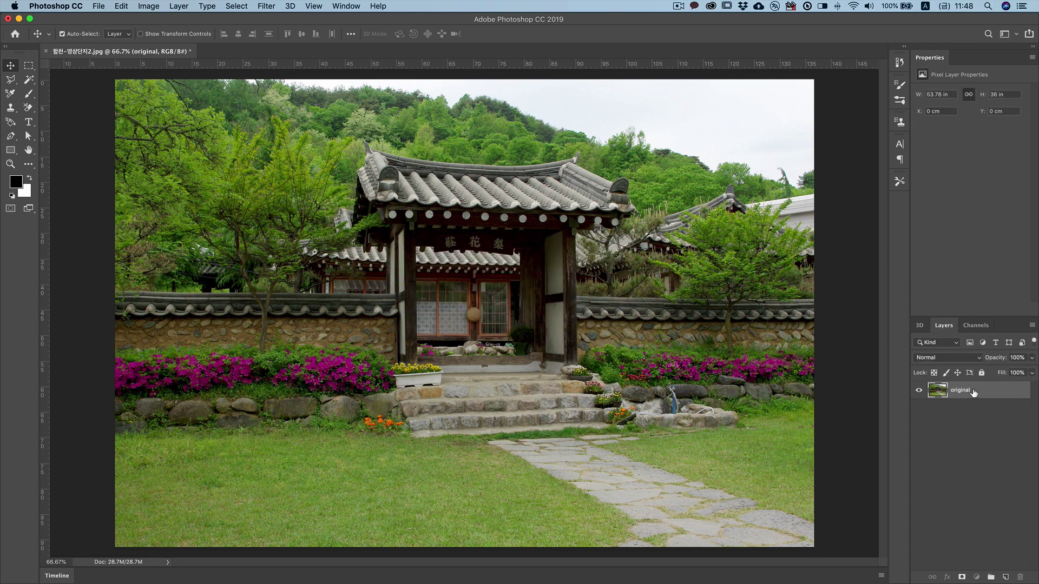
{"action": "left_click_drag", "start_coordinate": [973, 392], "coordinate": [1005, 577]}
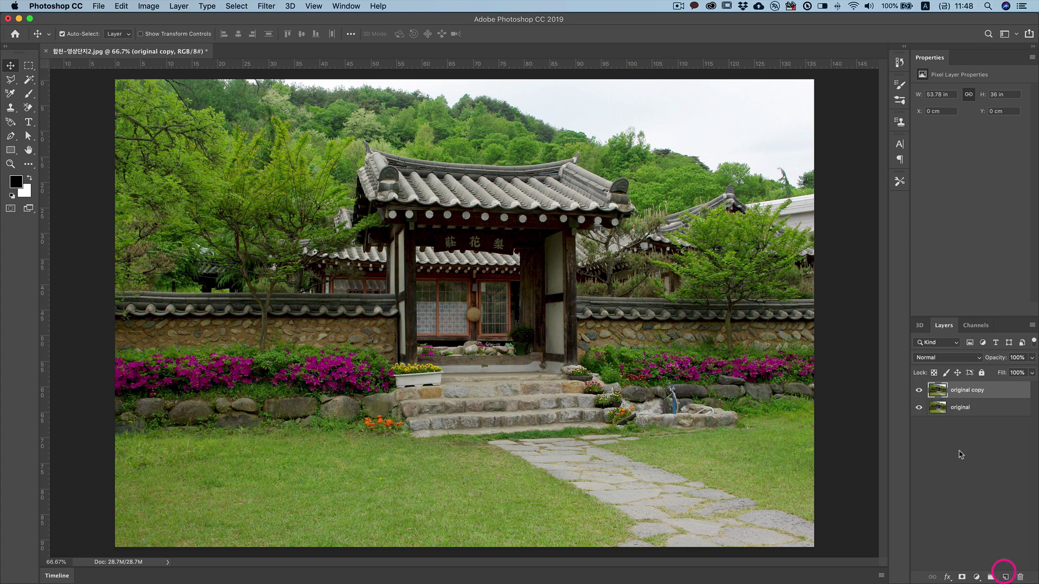
{"action": "left_click", "coordinate": [918, 408]}
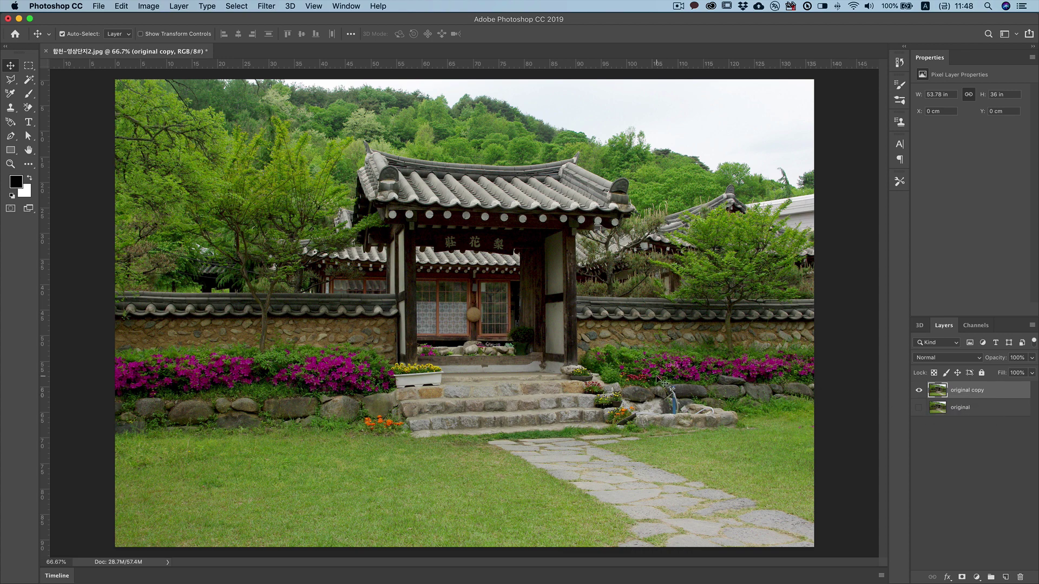
Apply Auto Levels to brighten the 'original copy' photo
{"action": "key", "text": "super+l"}
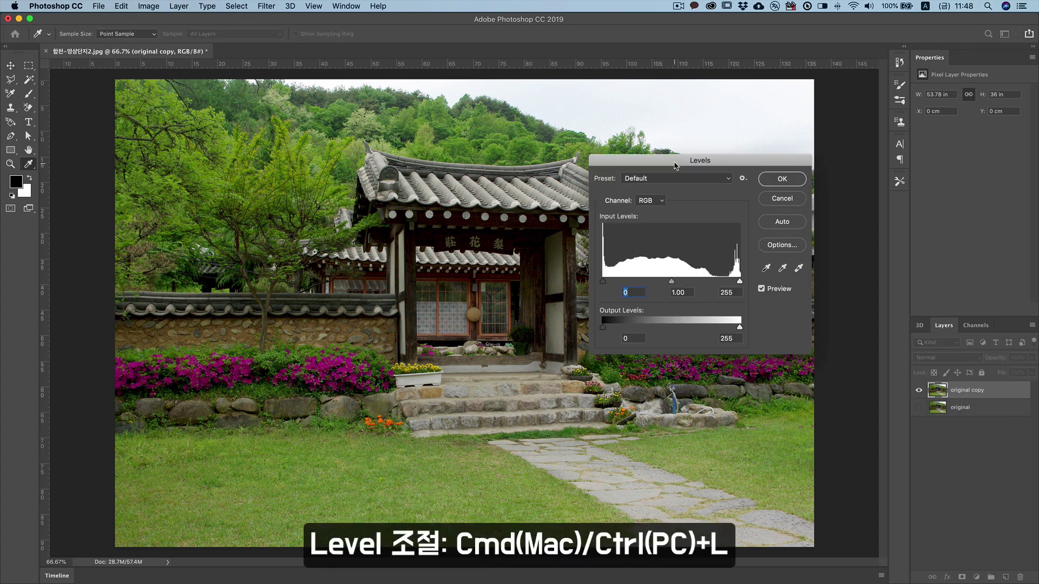
{"action": "left_click_drag", "start_coordinate": [676, 164], "coordinate": [471, 199]}
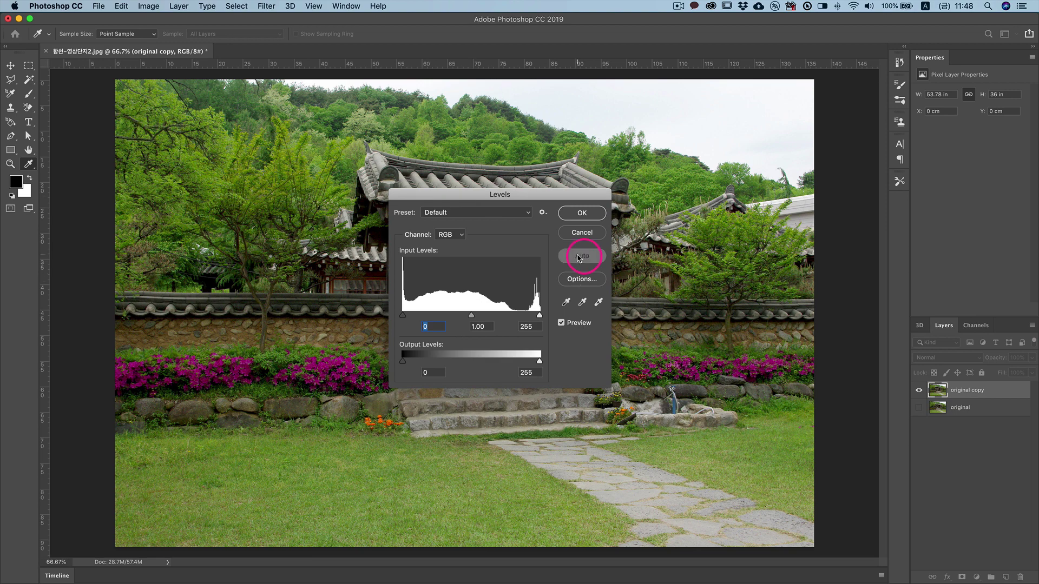
{"action": "left_click", "coordinate": [580, 256]}
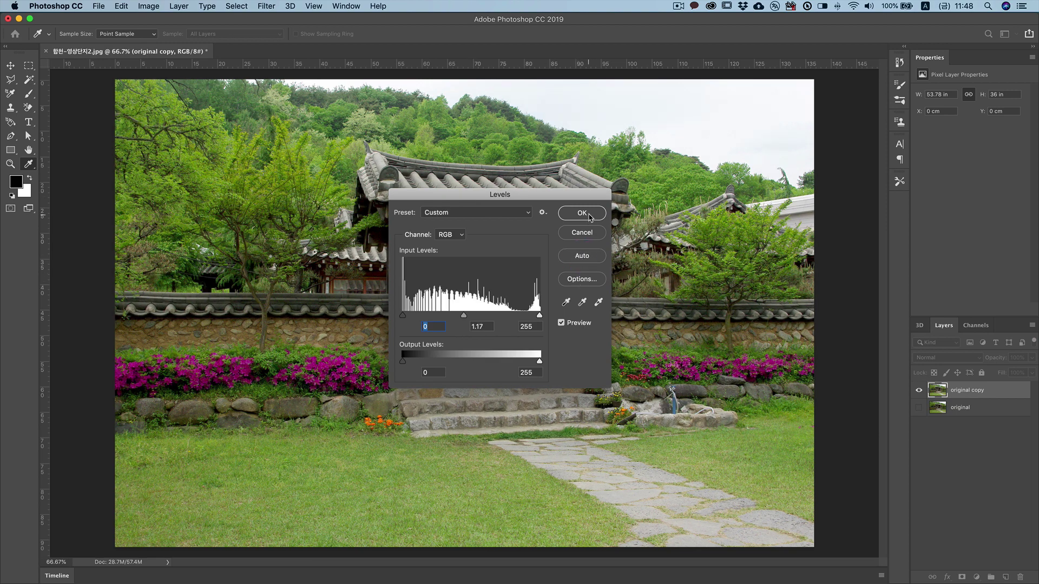
{"action": "left_click", "coordinate": [582, 212]}
{"action": "key", "text": "v"}
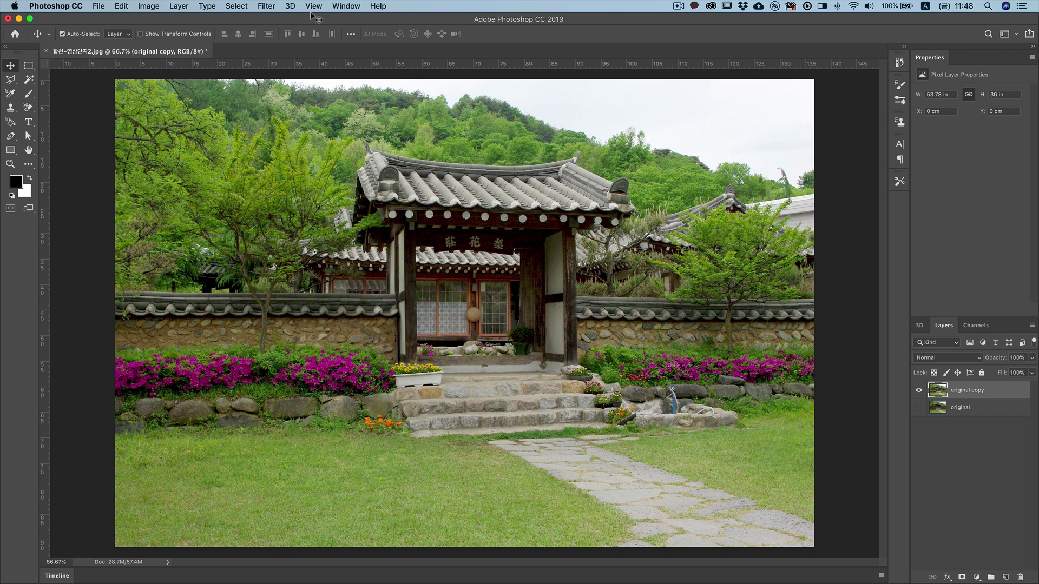
Apply a Threshold adjustment at level 132 to make the photo pure black and white
{"action": "left_click", "coordinate": [154, 6]}
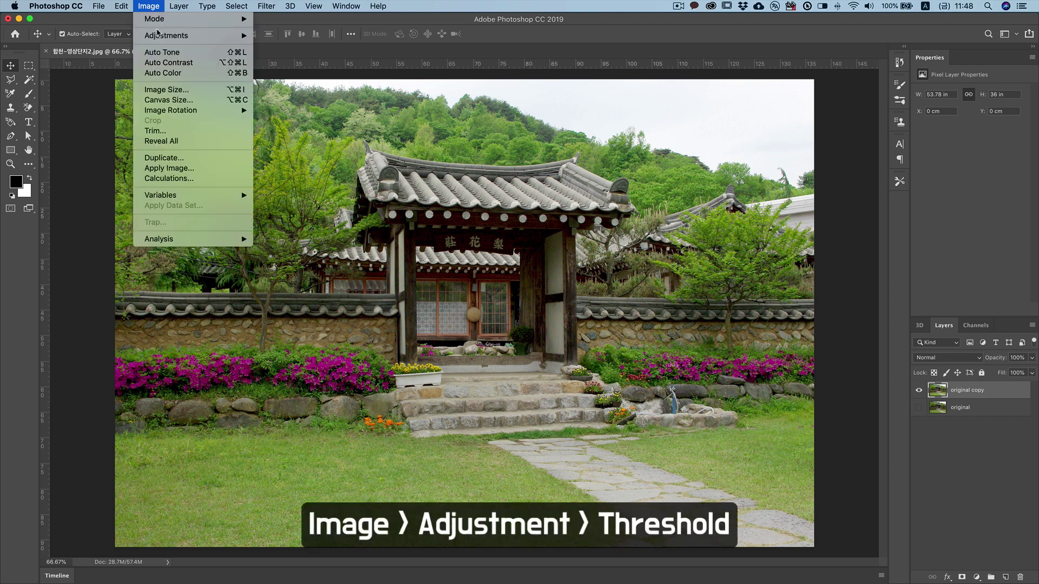
{"action": "mouse_move", "coordinate": [166, 35]}
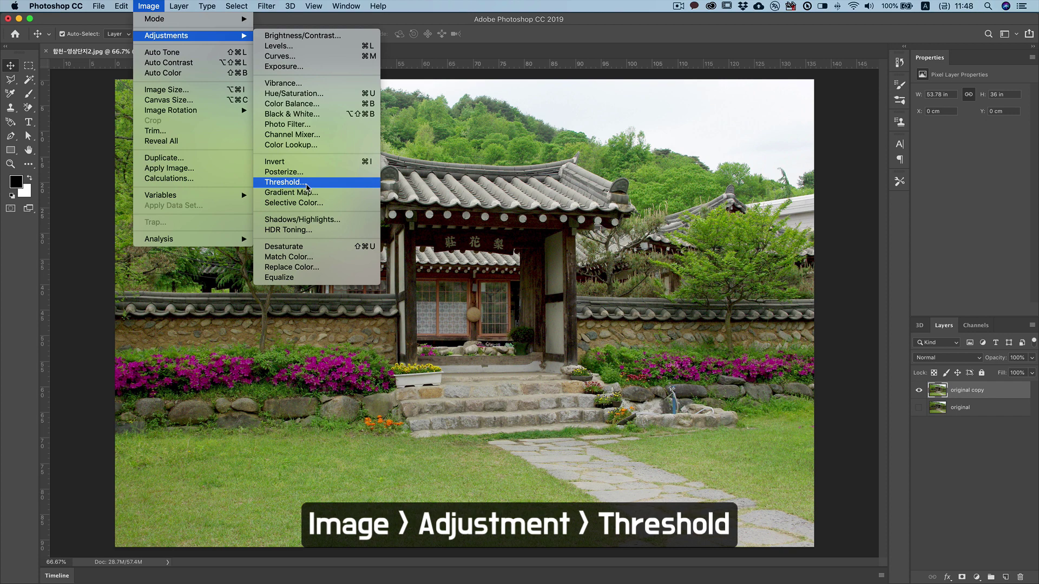
{"action": "left_click", "coordinate": [306, 186]}
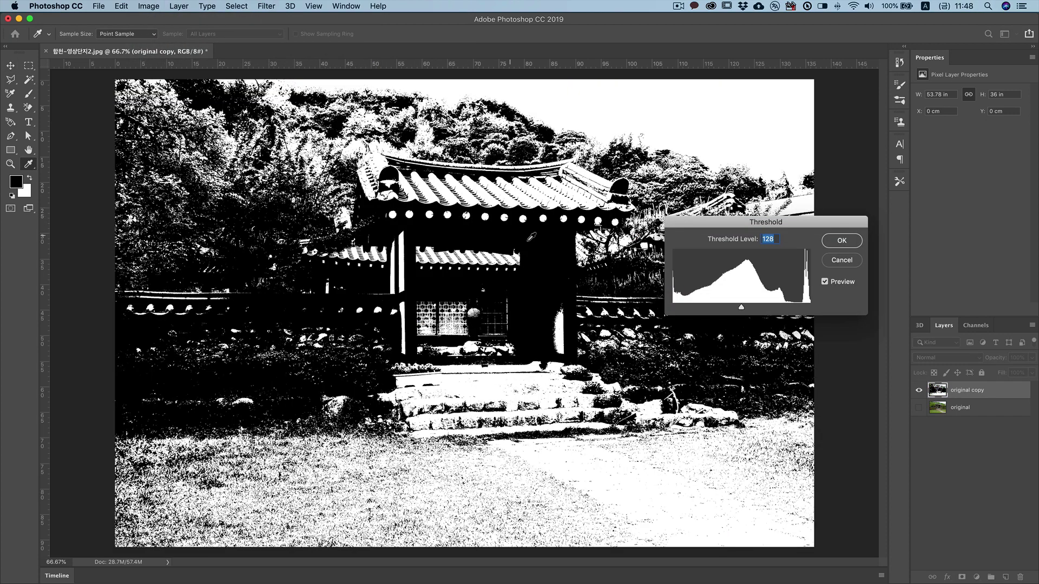
{"action": "left_click_drag", "start_coordinate": [741, 309], "coordinate": [745, 310]}
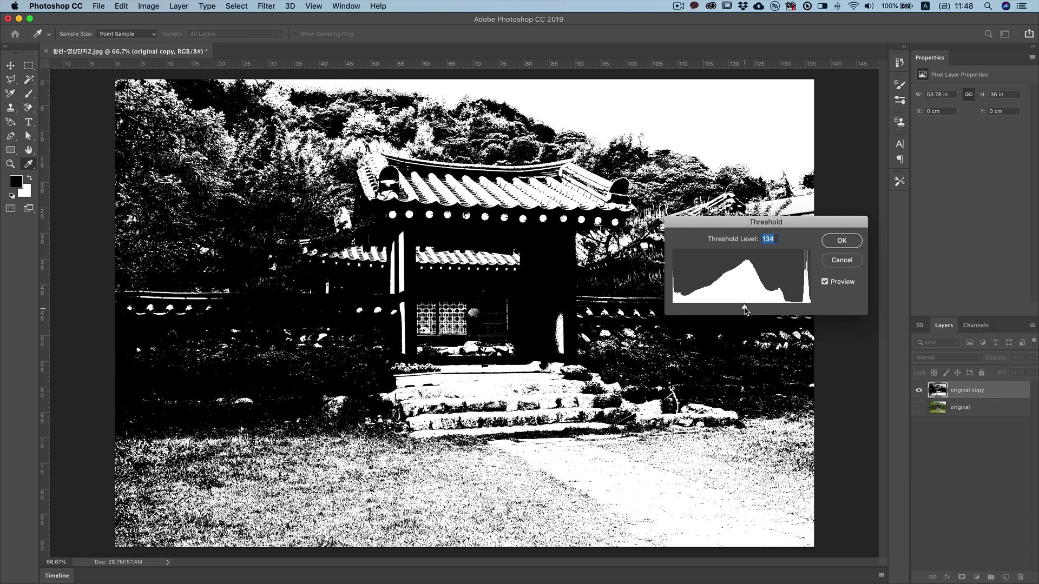
{"action": "left_click_drag", "start_coordinate": [743, 310], "coordinate": [743, 310]}
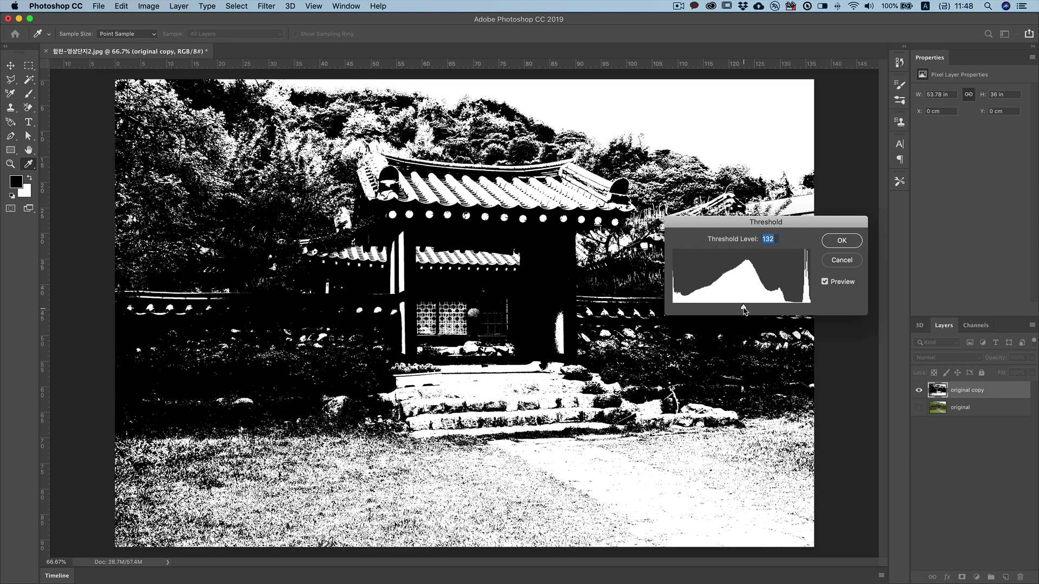
{"action": "left_click", "coordinate": [839, 239]}
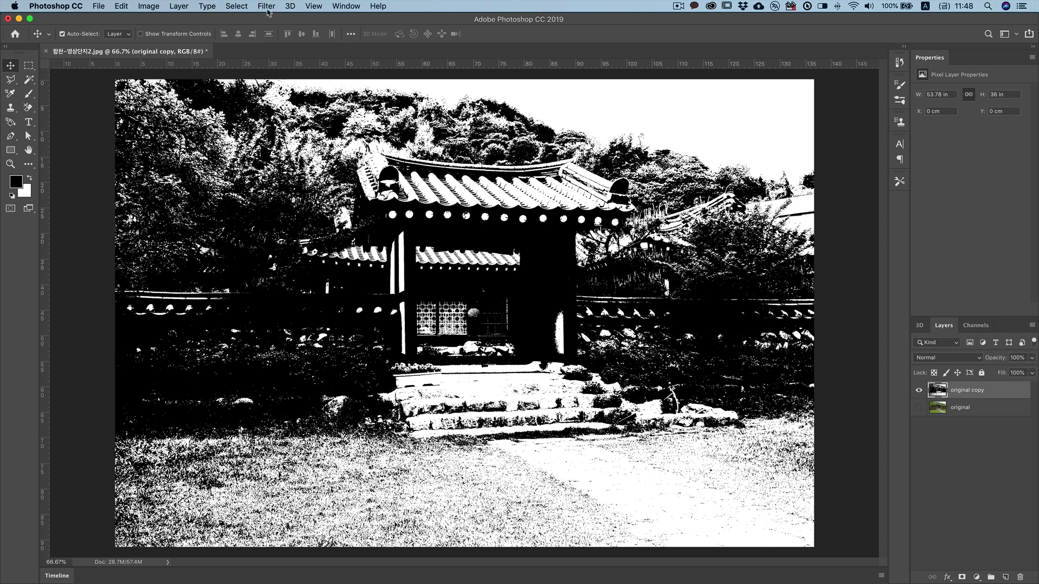
Select the image's shadow areas using Color Range with the Shadows preset
{"action": "left_click", "coordinate": [246, 7]}
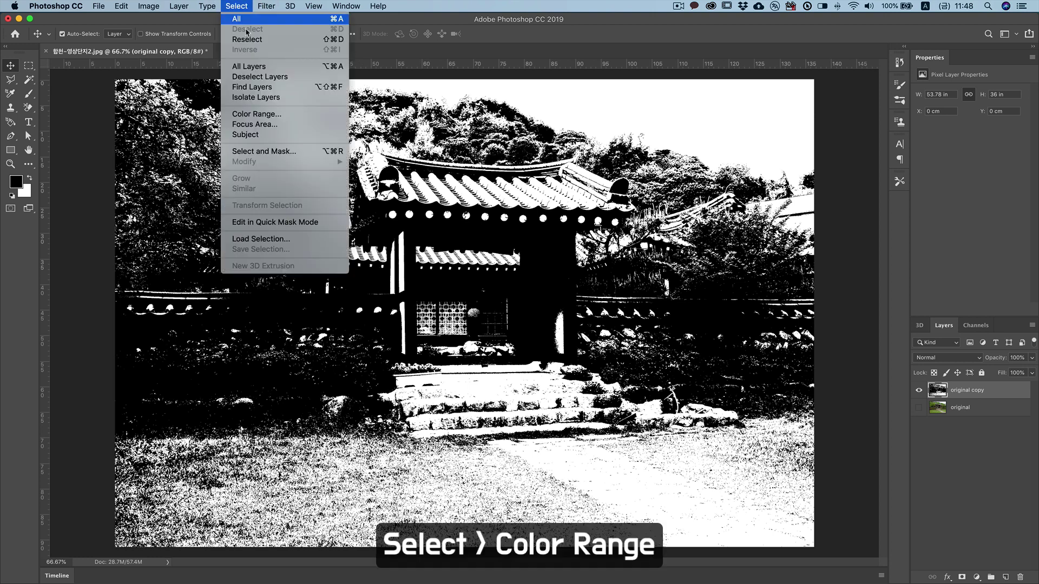
{"action": "left_click", "coordinate": [257, 115]}
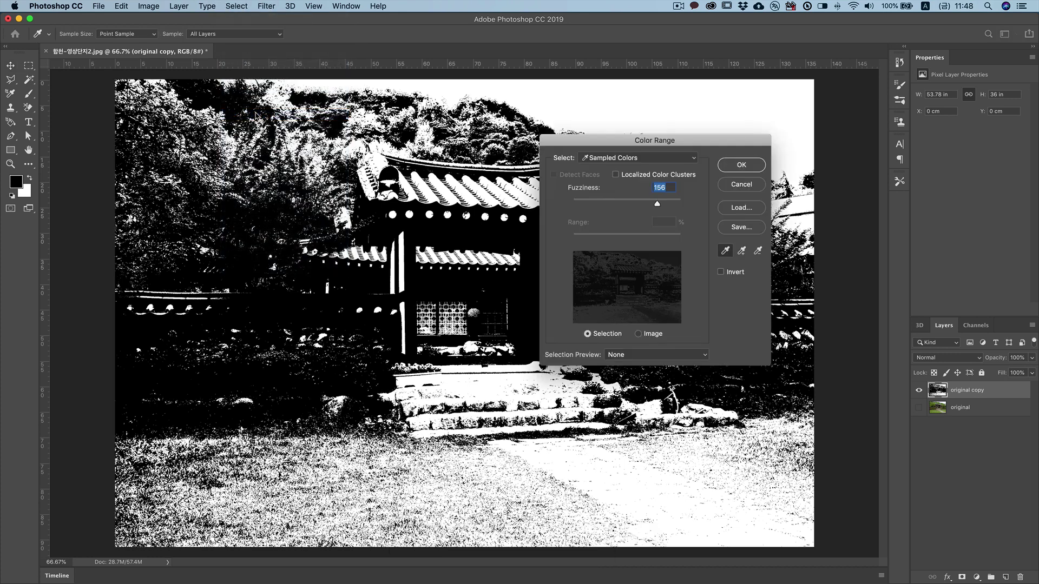
{"action": "left_click", "coordinate": [621, 158]}
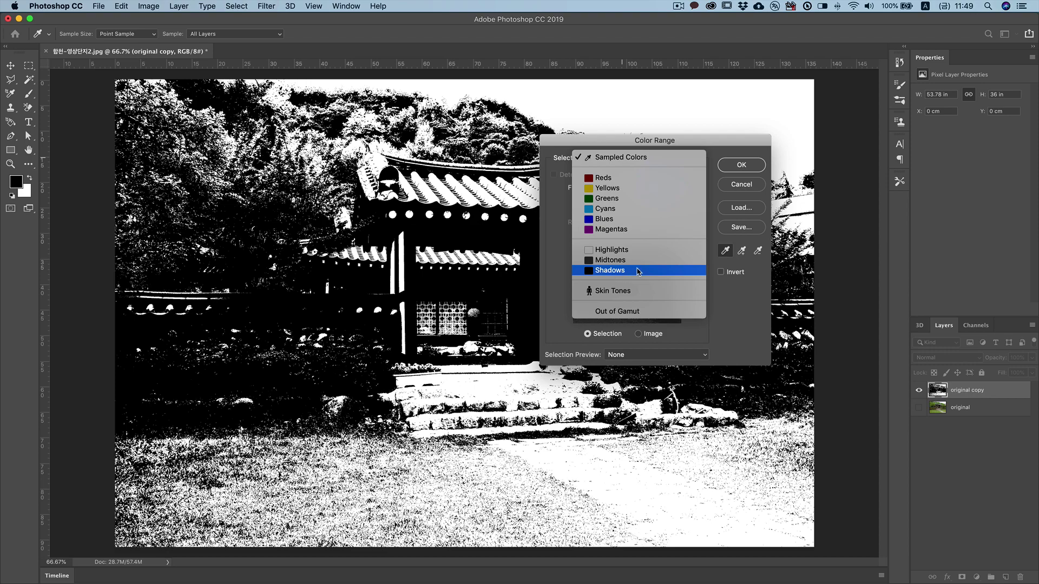
{"action": "left_click", "coordinate": [637, 271]}
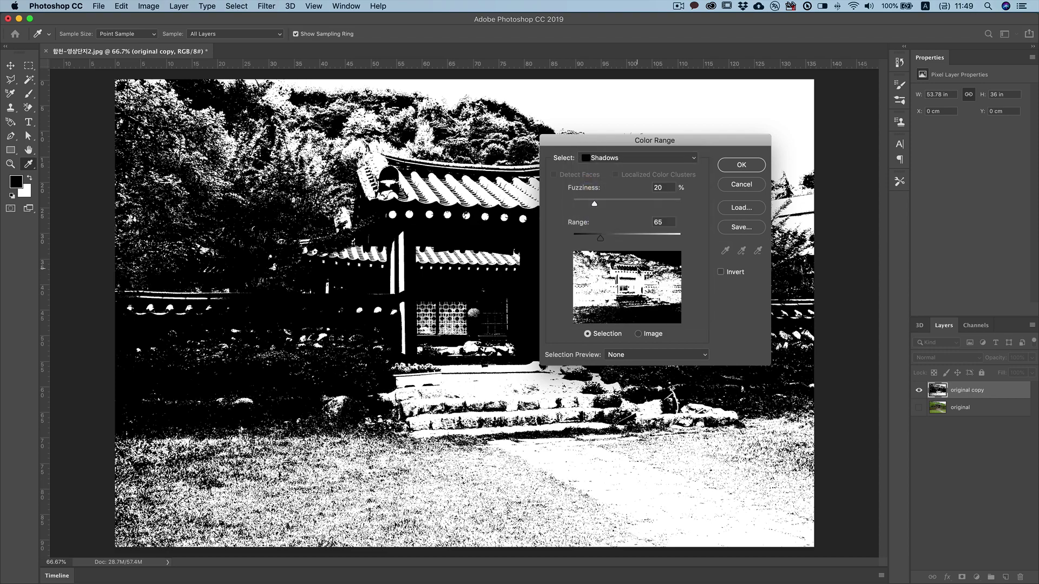
{"action": "left_click", "coordinate": [738, 165]}
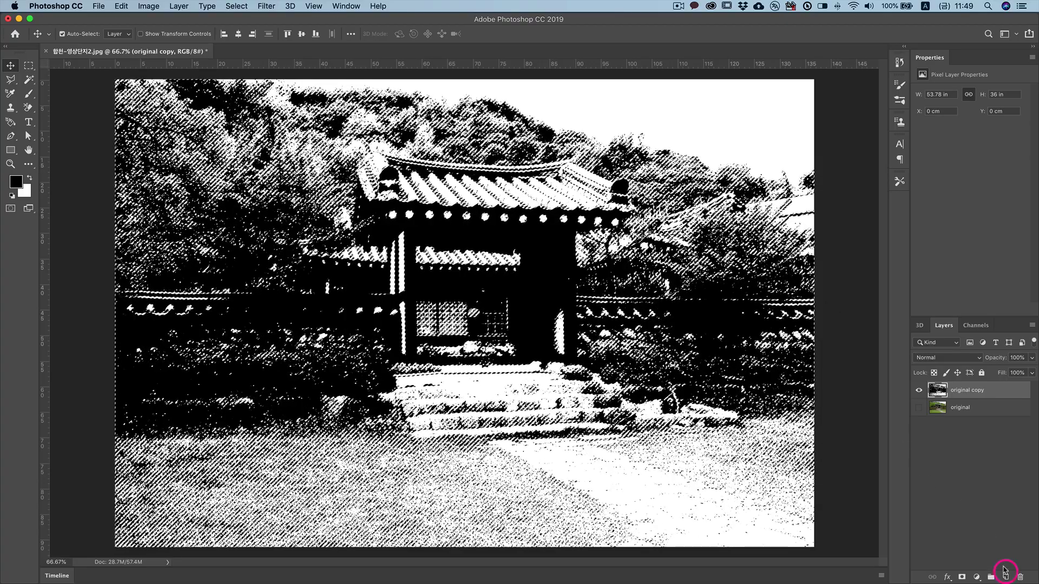
Add Layer 1 masked by the shadow selection and hide 'original copy'
{"action": "left_click", "coordinate": [1005, 574]}
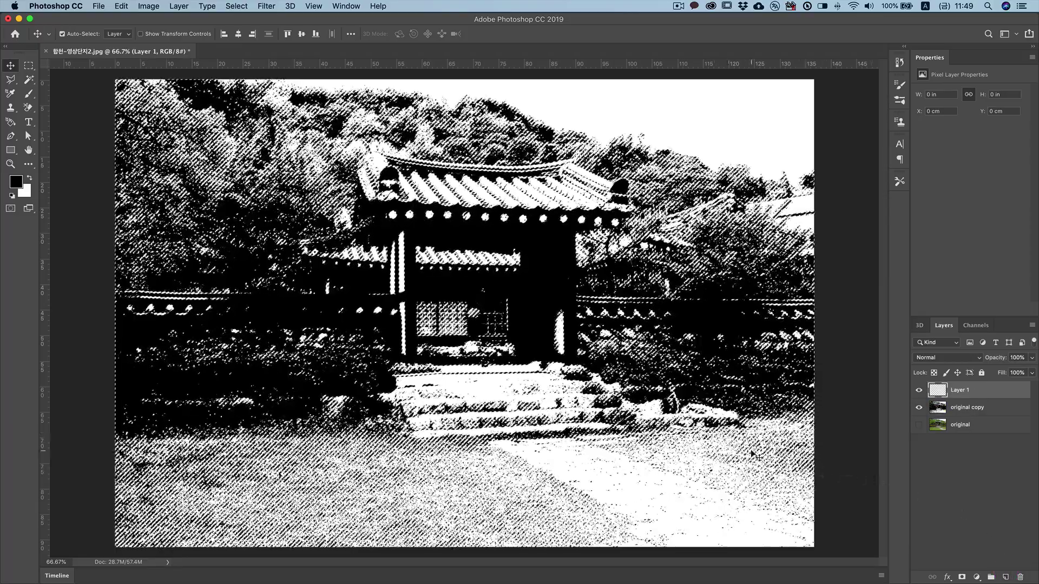
{"action": "left_click", "coordinate": [961, 576]}
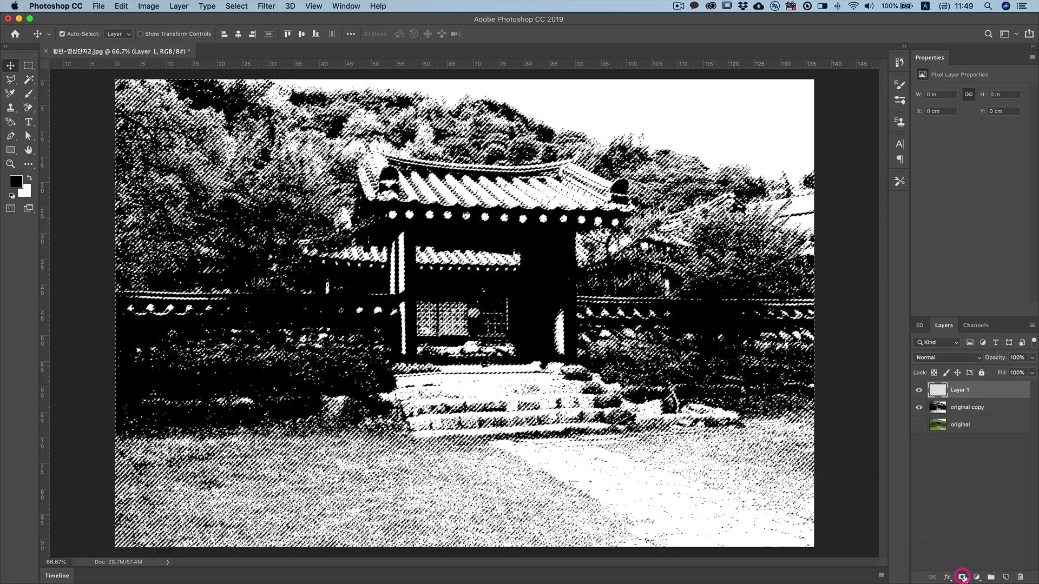
{"action": "left_click", "coordinate": [918, 408]}
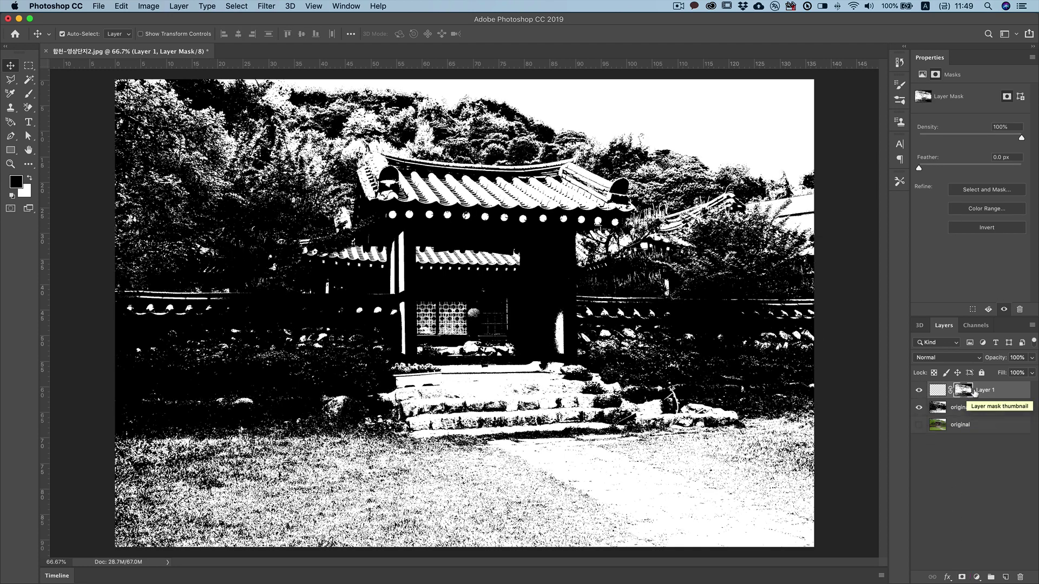
{"action": "left_click", "coordinate": [918, 410]}
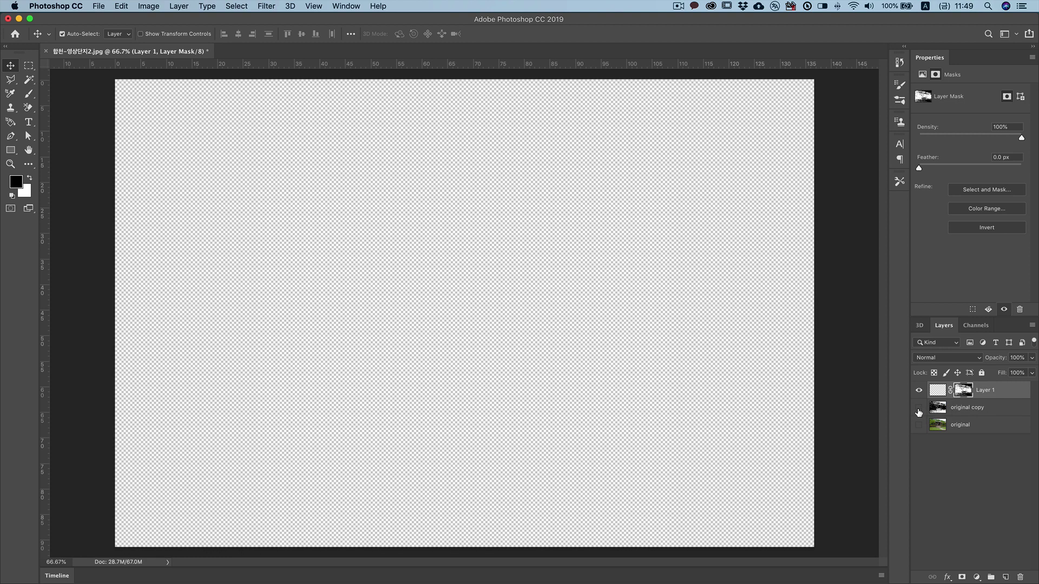
Add a white-filled Layer 2 below Layer 1, then select Layer 1 again
{"action": "left_click", "coordinate": [1005, 578]}
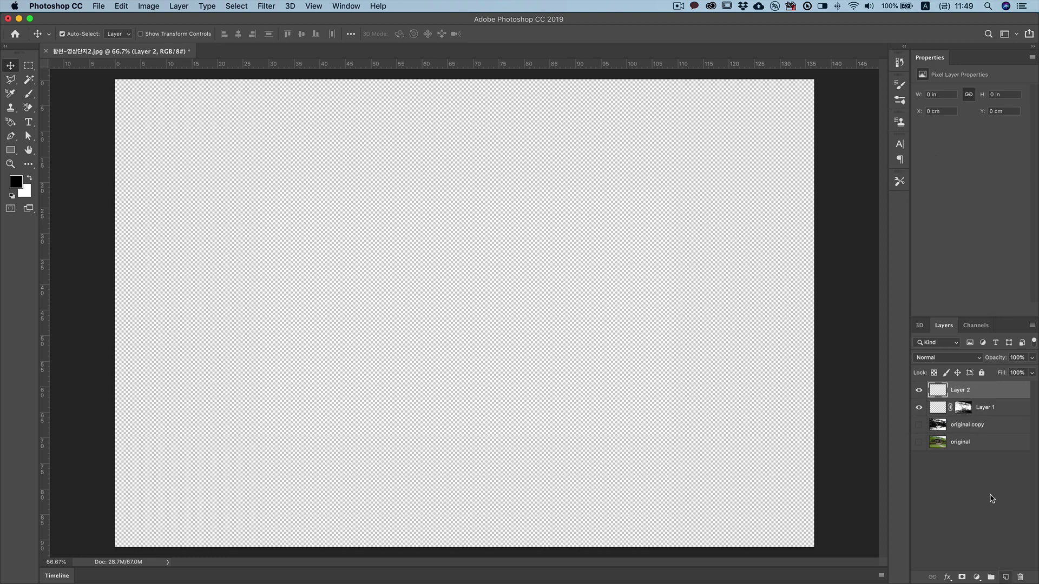
{"action": "left_click_drag", "start_coordinate": [969, 392], "coordinate": [971, 416]}
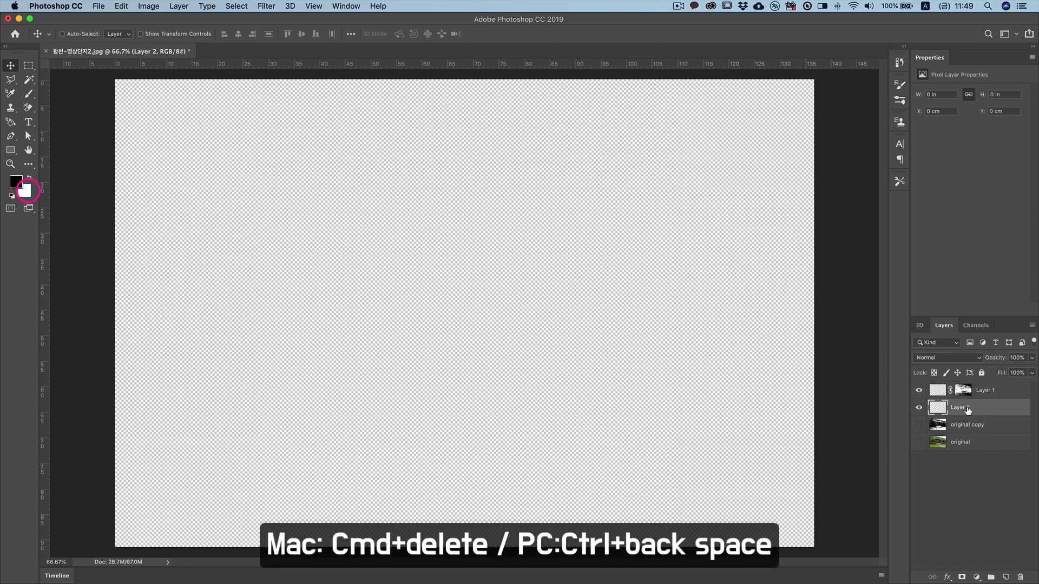
{"action": "key", "text": "super+BackSpace"}
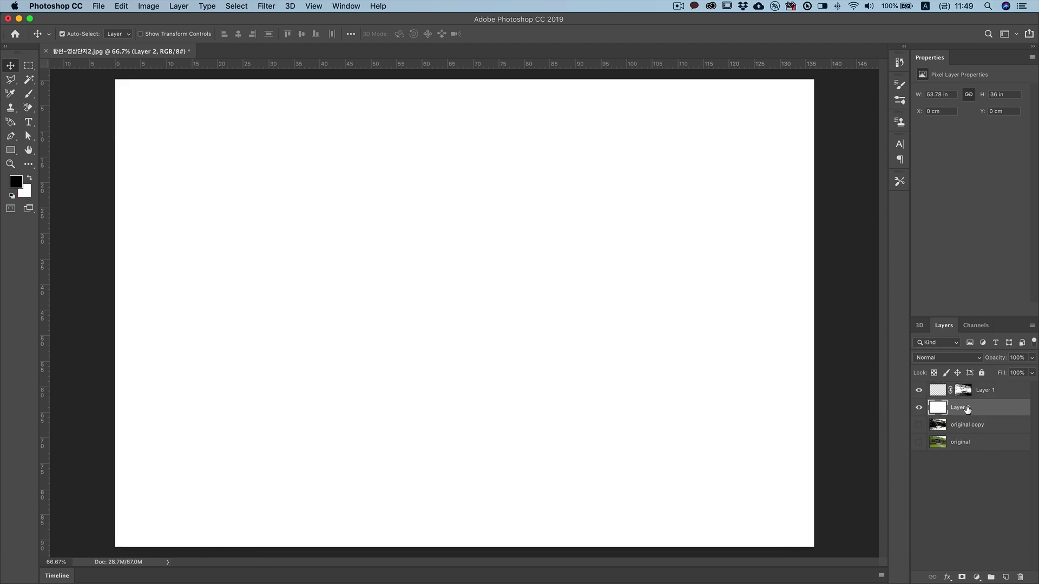
{"action": "left_click", "coordinate": [939, 394]}
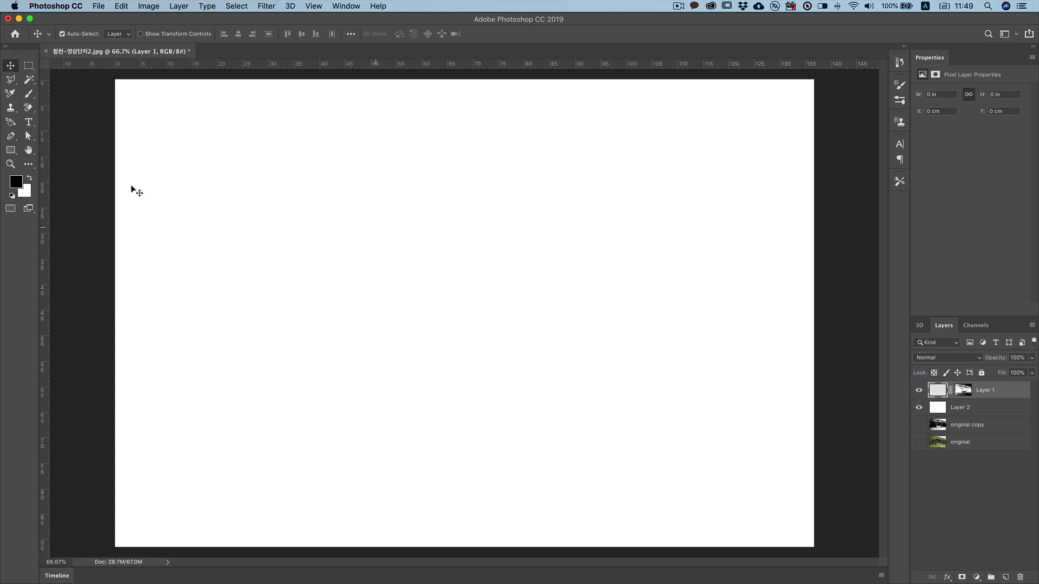
Choose the Brush tool with the Kyle's Spatter Brushes - Splashy preset from spatter_brushes 2
{"action": "left_click", "coordinate": [30, 94]}
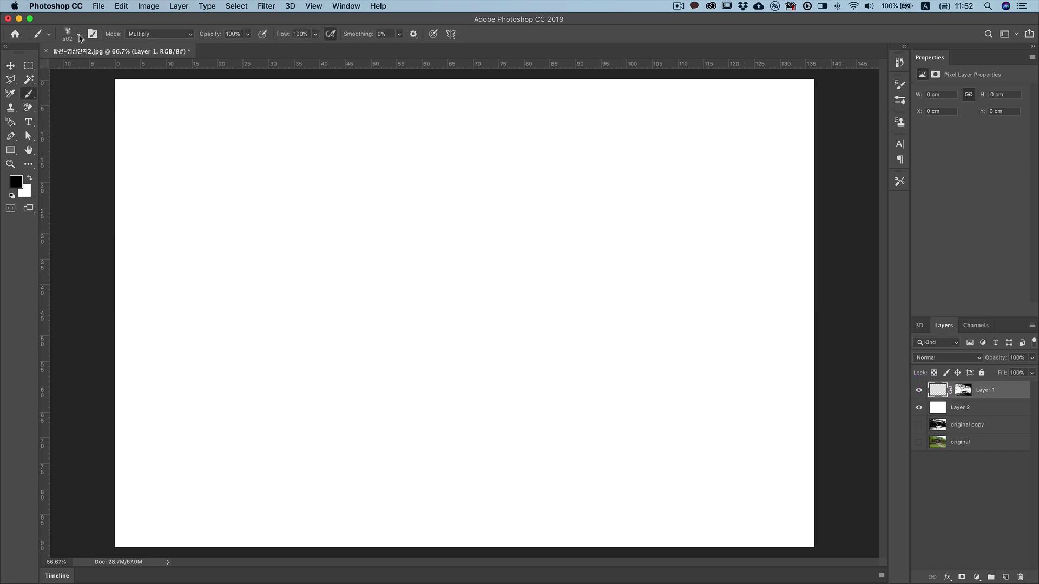
{"action": "left_click", "coordinate": [79, 36]}
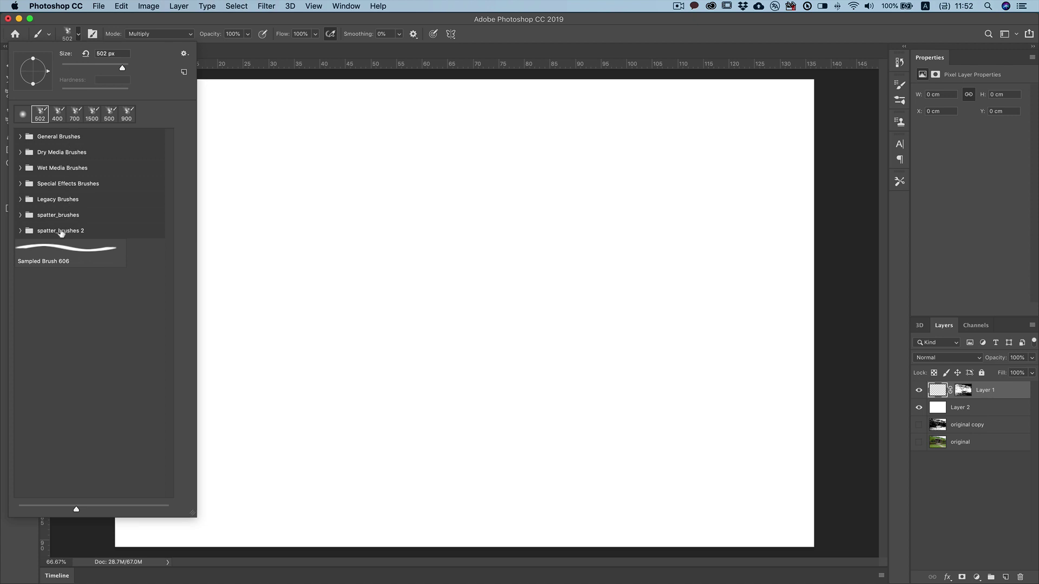
{"action": "left_click", "coordinate": [18, 231]}
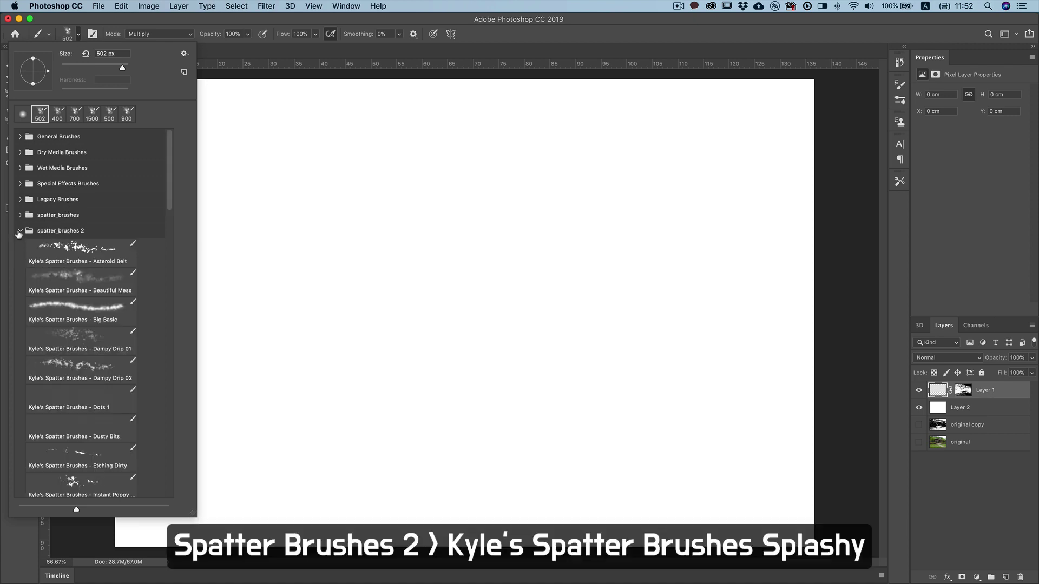
{"action": "left_click_drag", "start_coordinate": [171, 181], "coordinate": [170, 390]}
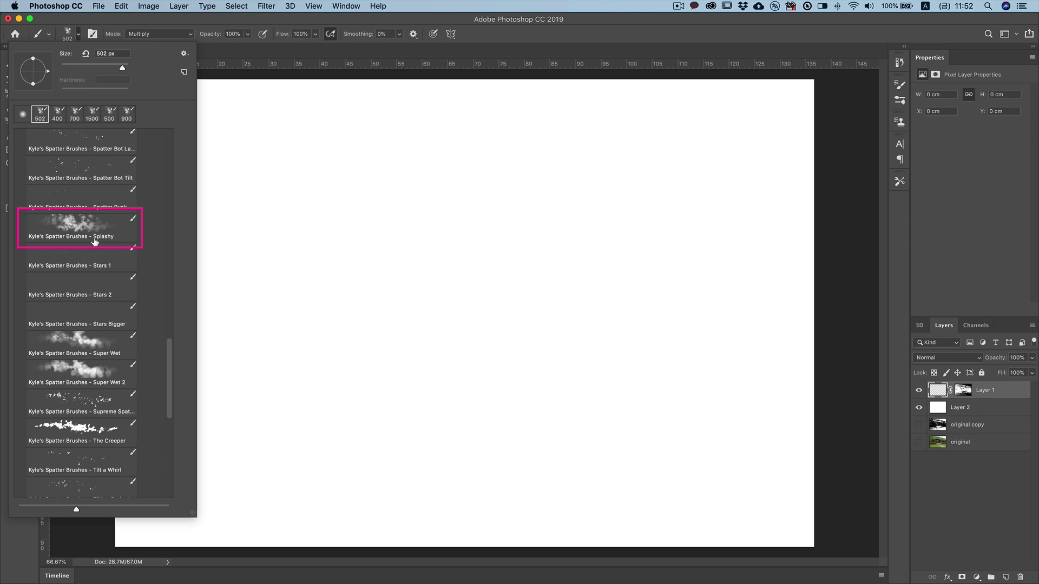
{"action": "left_click", "coordinate": [124, 230]}
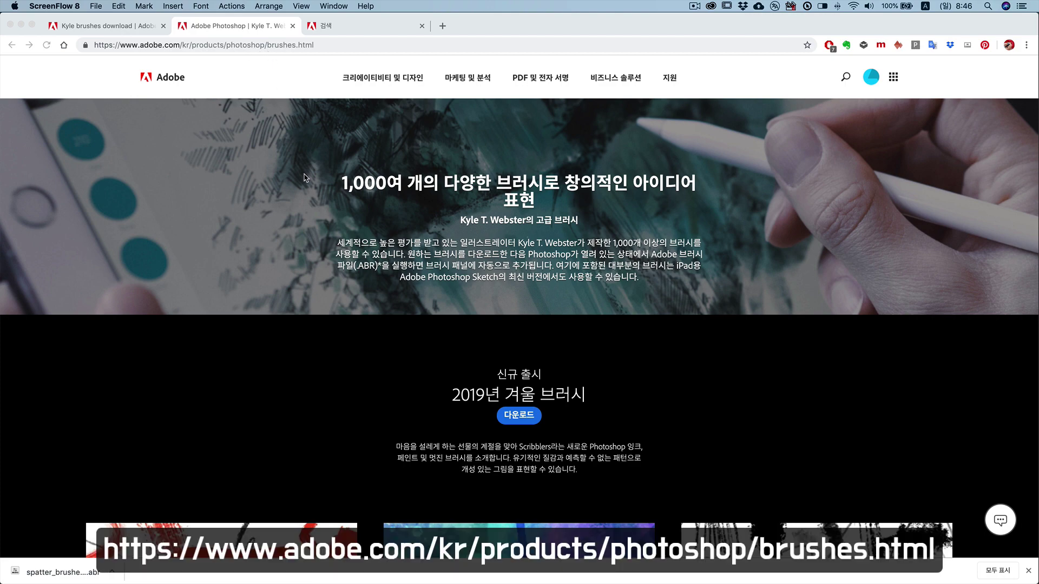
Scroll the Kyle T. Webster brushes page down to the Spatter brush pack download card
{"action": "scroll", "coordinate": [305, 178], "scroll_direction": "down", "scroll_amount": 5}
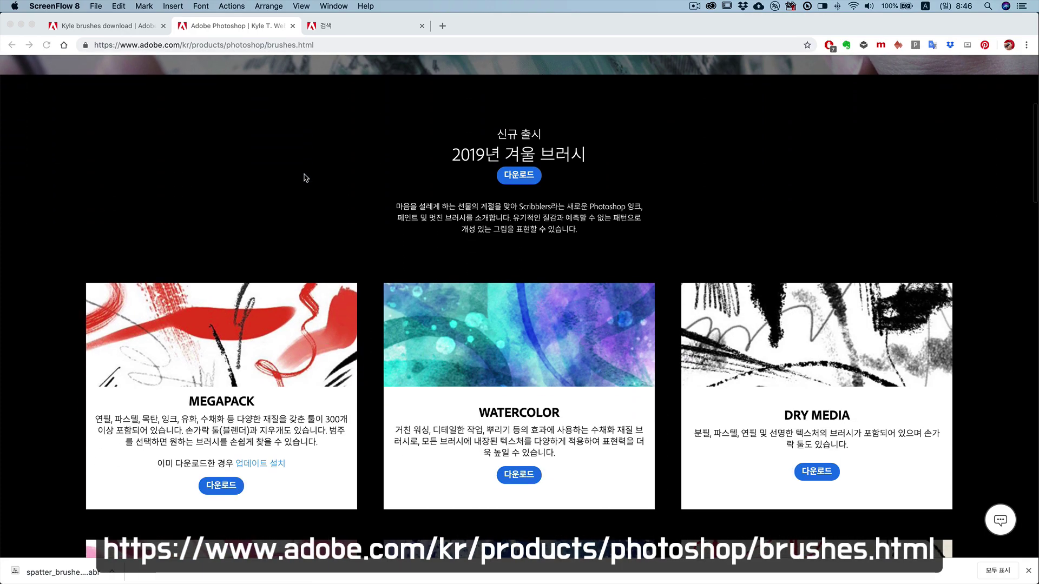
{"action": "scroll", "coordinate": [304, 177], "scroll_direction": "down", "scroll_amount": 3}
{"action": "scroll", "coordinate": [305, 177], "scroll_direction": "down", "scroll_amount": 2}
{"action": "scroll", "coordinate": [304, 177], "scroll_direction": "down", "scroll_amount": 2}
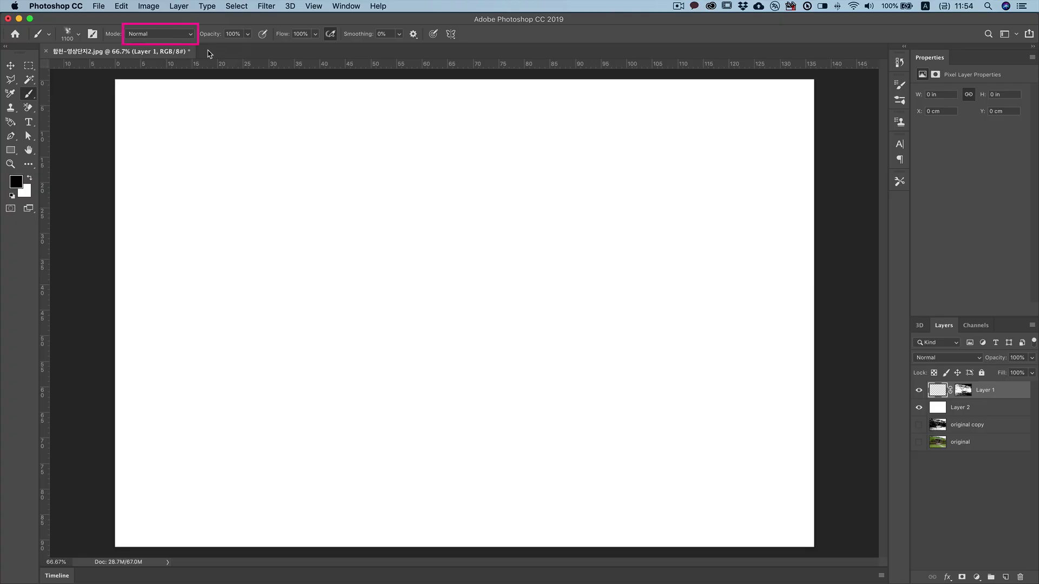
Set the brush mode to Multiply and splatter-paint the gate across the canvas centre
{"action": "left_click", "coordinate": [192, 34]}
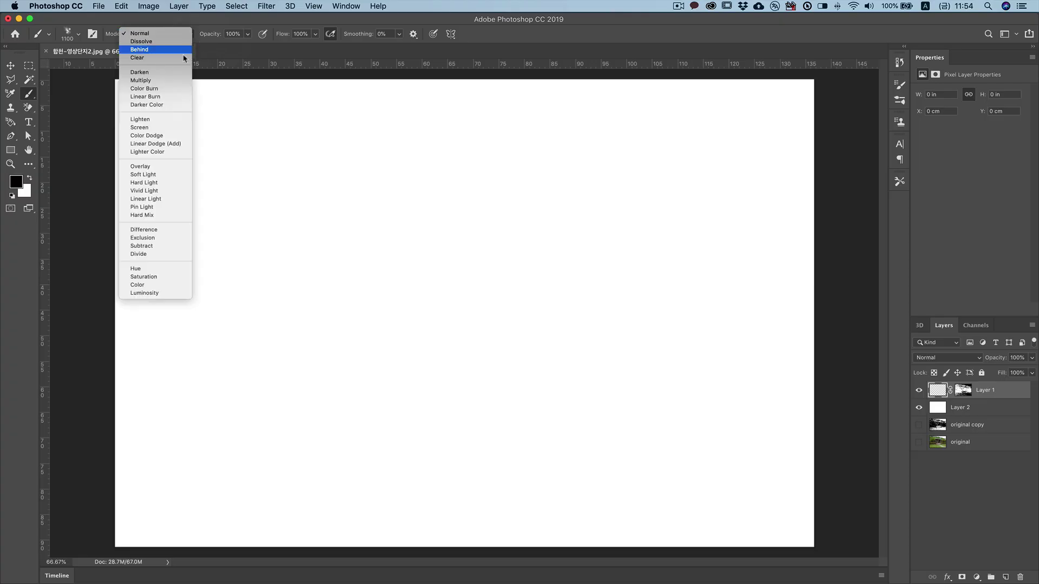
{"action": "left_click", "coordinate": [175, 81]}
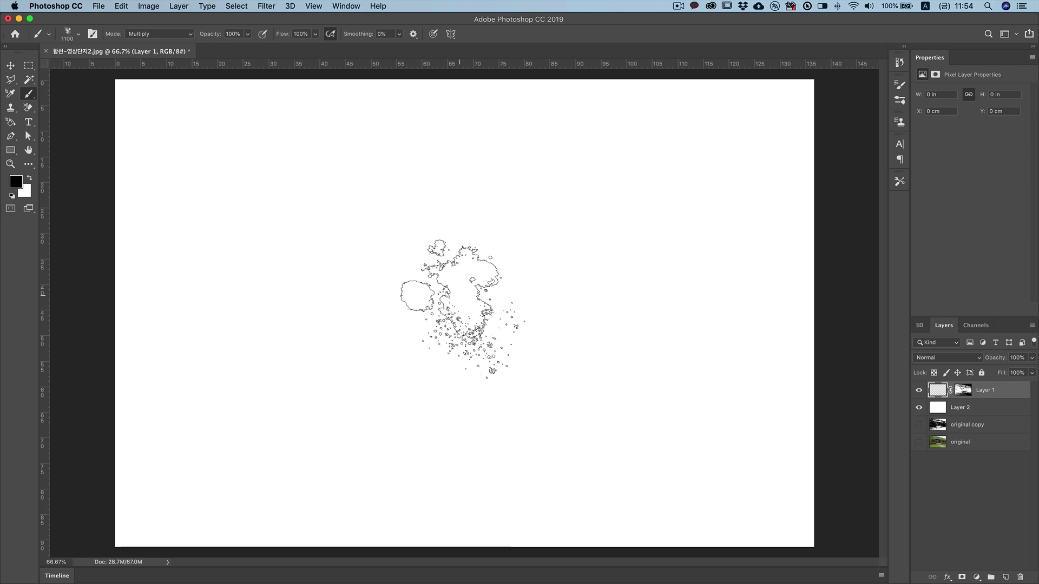
{"action": "left_click", "coordinate": [433, 211]}
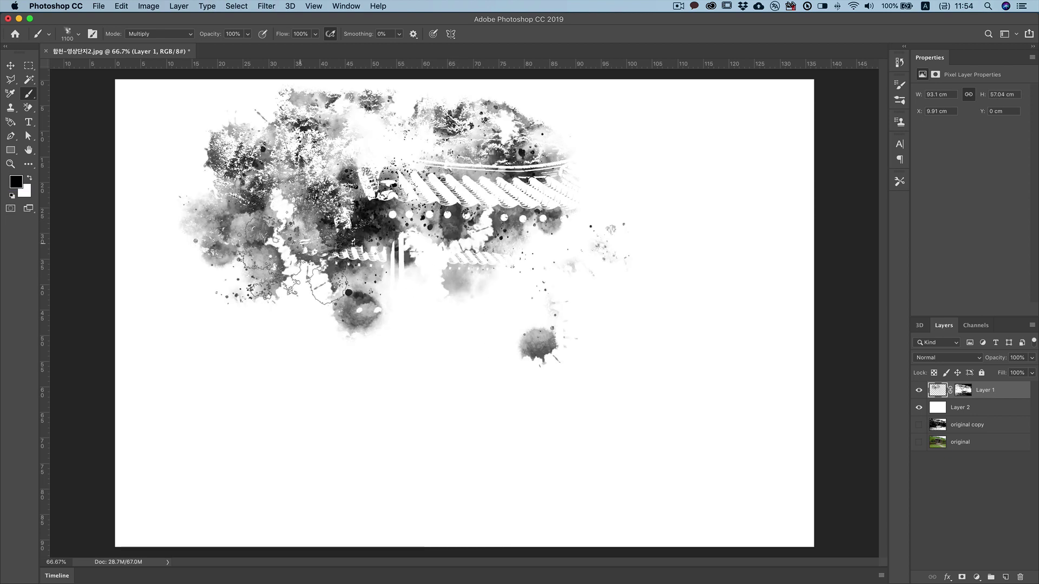
{"action": "key", "text": "super+z"}
{"action": "left_click", "coordinate": [351, 243]}
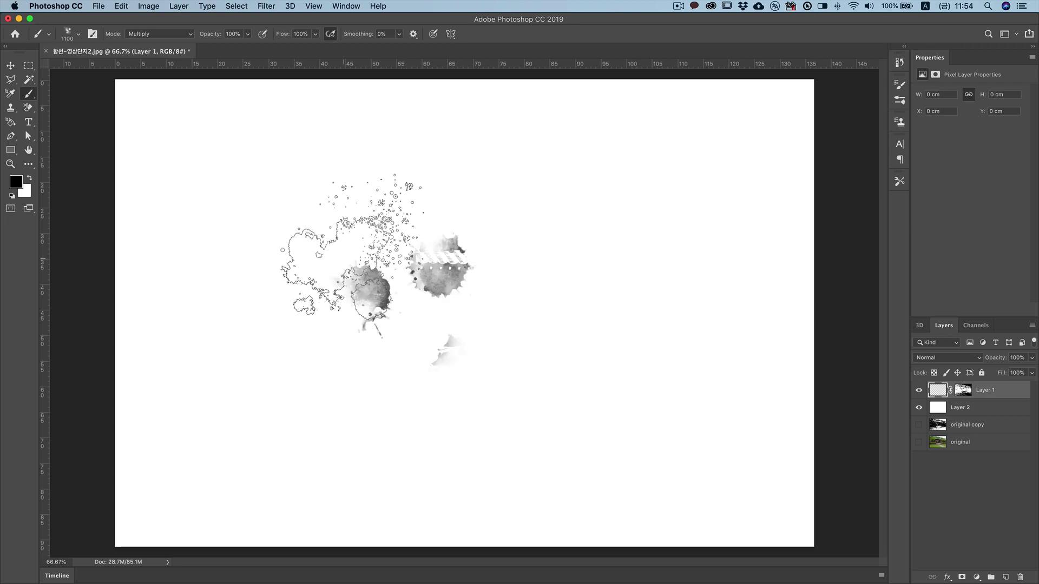
{"action": "mouse_move", "coordinate": [352, 227]}
{"action": "left_mouse_down"}
{"action": "mouse_move", "coordinate": [433, 227]}
{"action": "mouse_move", "coordinate": [573, 255]}
{"action": "left_mouse_up"}
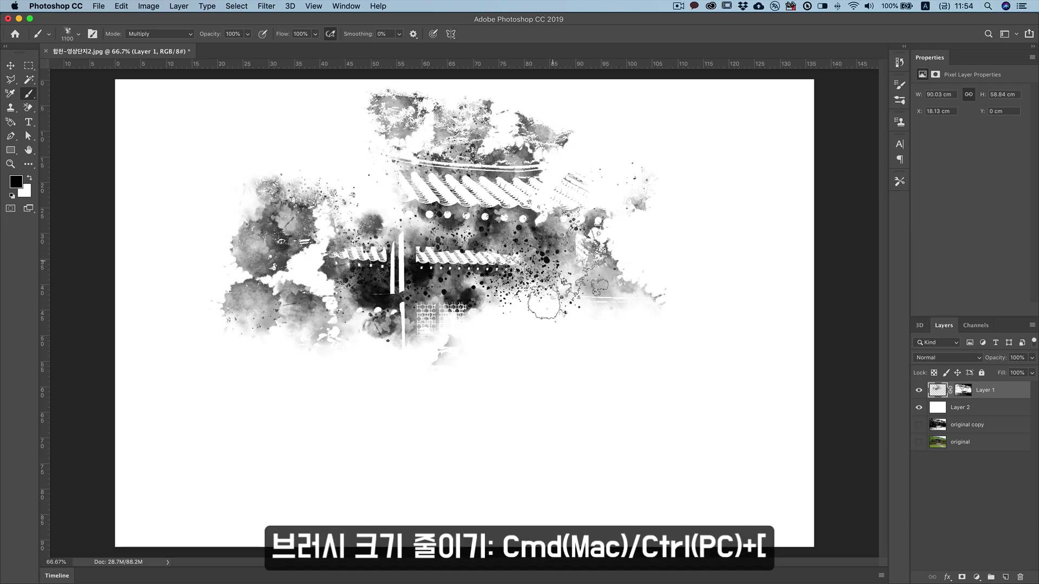
Add more splatters over the lower left, right side and around the steps
{"action": "left_click", "coordinate": [568, 357]}
{"action": "left_click", "coordinate": [470, 341]}
{"action": "left_click", "coordinate": [341, 401]}
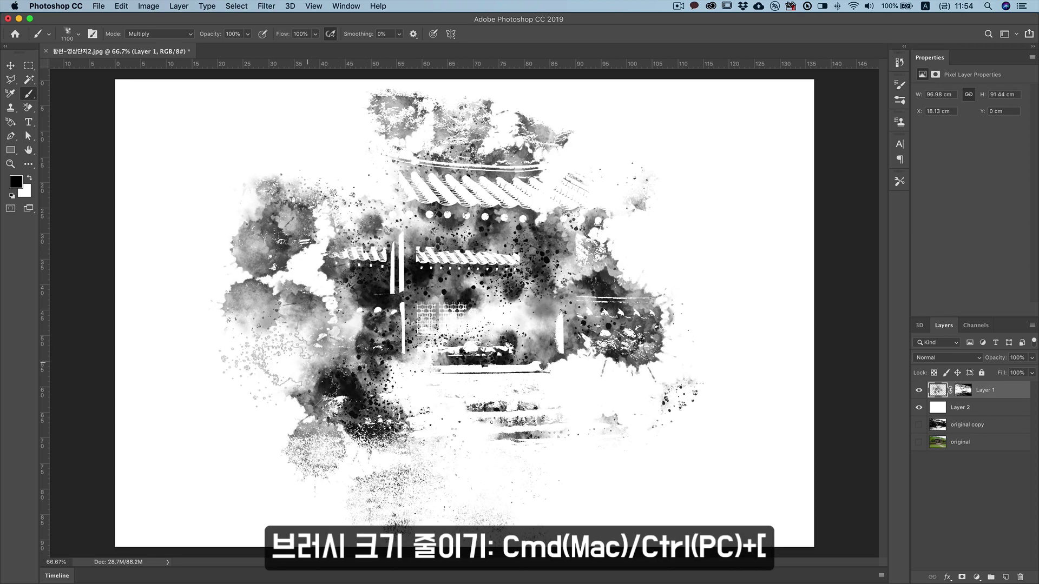
{"action": "left_click", "coordinate": [259, 387]}
{"action": "left_click", "coordinate": [271, 335]}
{"action": "left_click", "coordinate": [302, 270]}
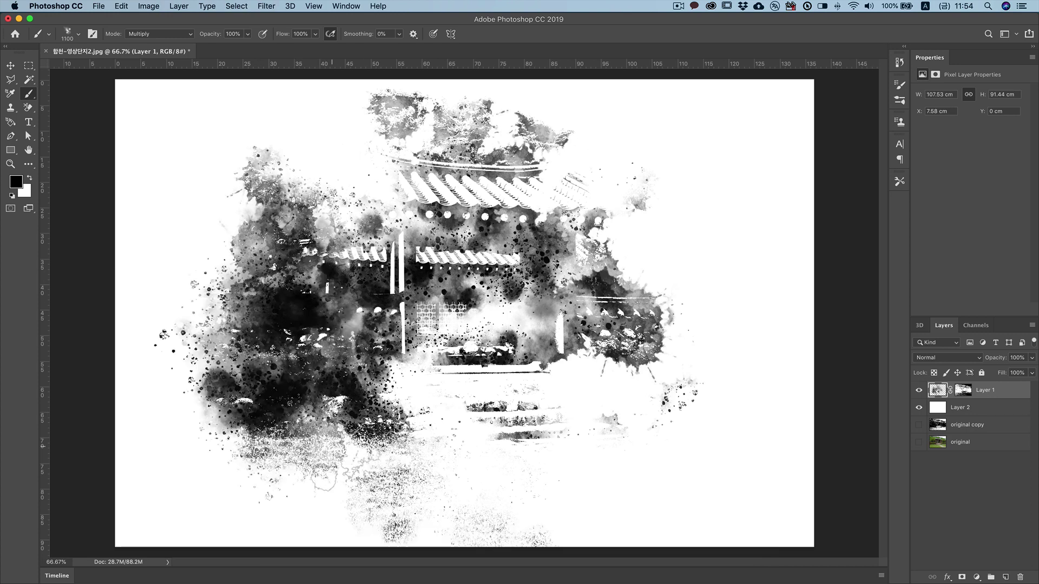
{"action": "left_click", "coordinate": [720, 346]}
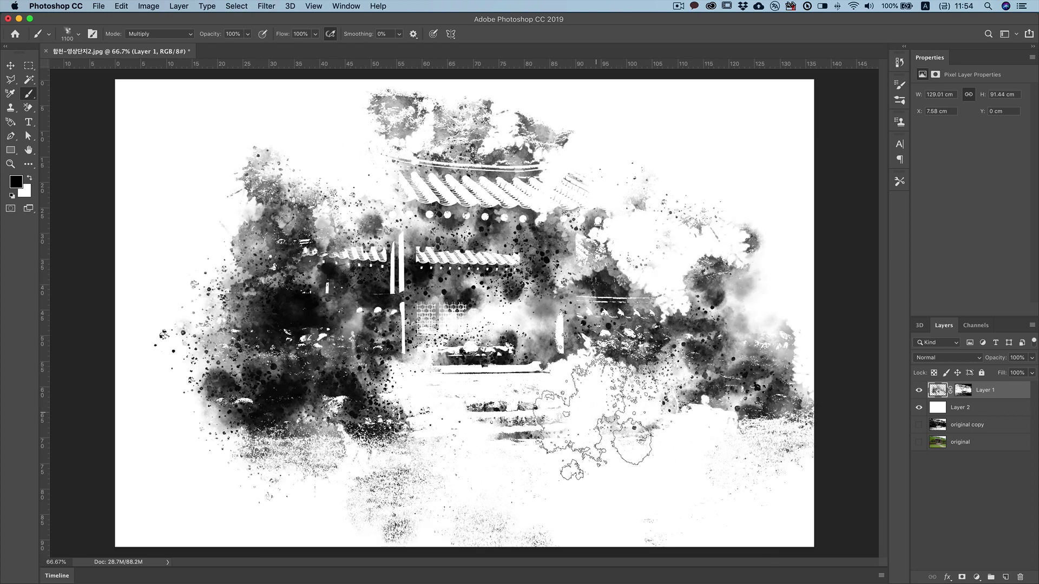
{"action": "left_click", "coordinate": [593, 416]}
{"action": "left_click", "coordinate": [497, 406]}
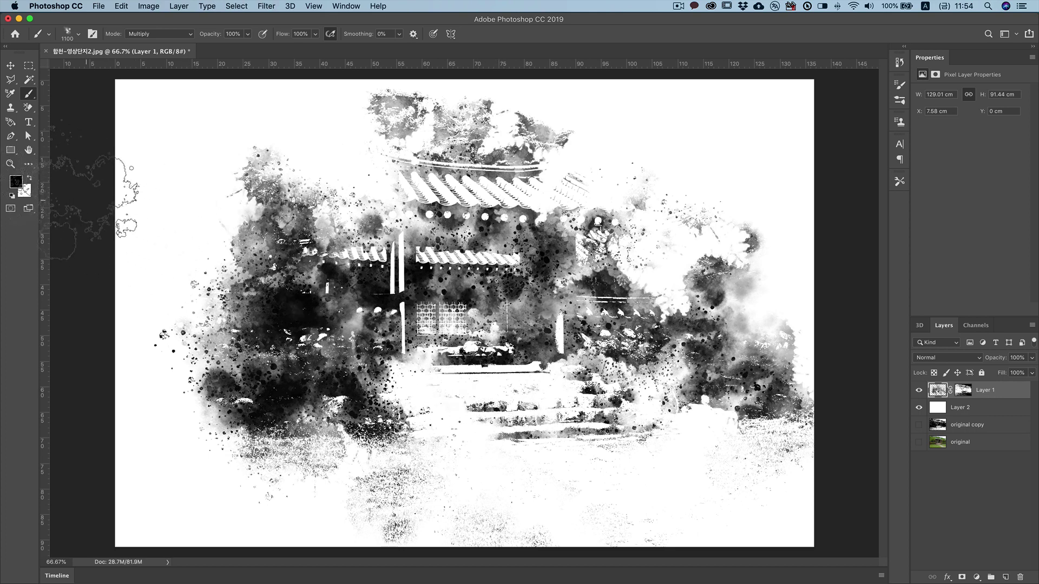
{"action": "left_click", "coordinate": [16, 182]}
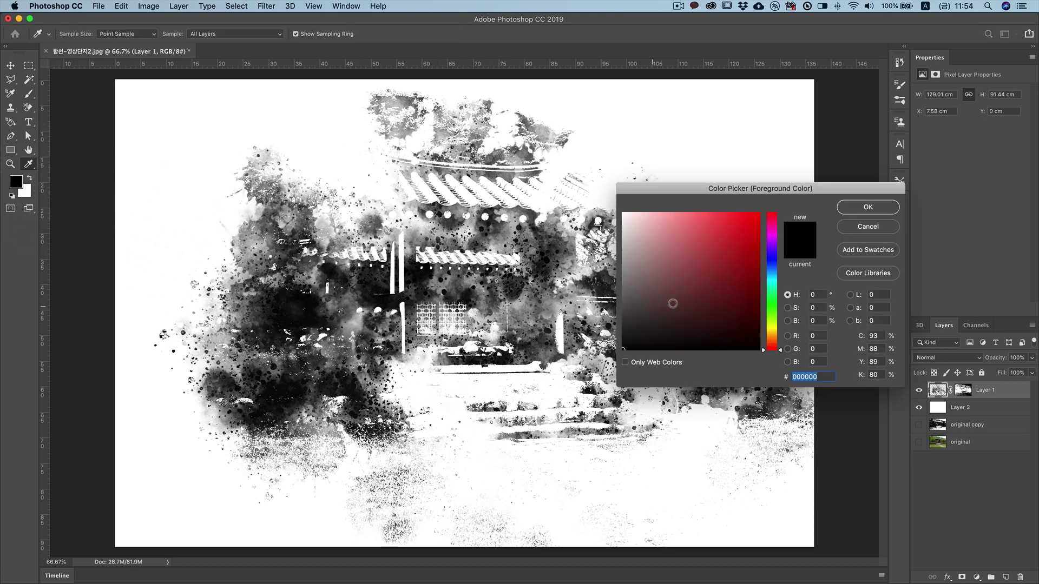
Set the foreground colour to a fully saturated bright blue
{"action": "left_click", "coordinate": [777, 263]}
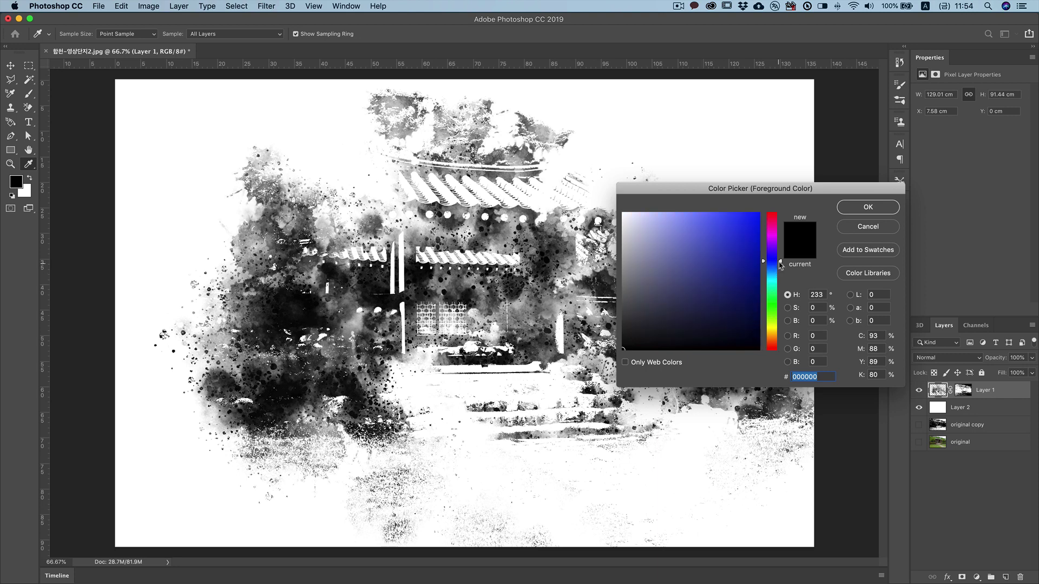
{"action": "left_click", "coordinate": [780, 268]}
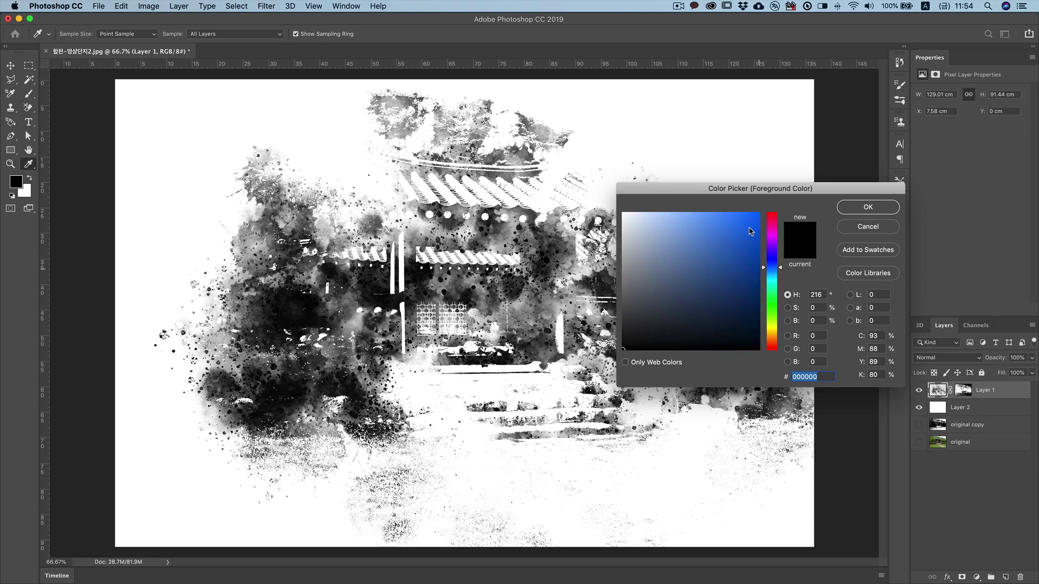
{"action": "left_click_drag", "start_coordinate": [781, 269], "coordinate": [781, 272]}
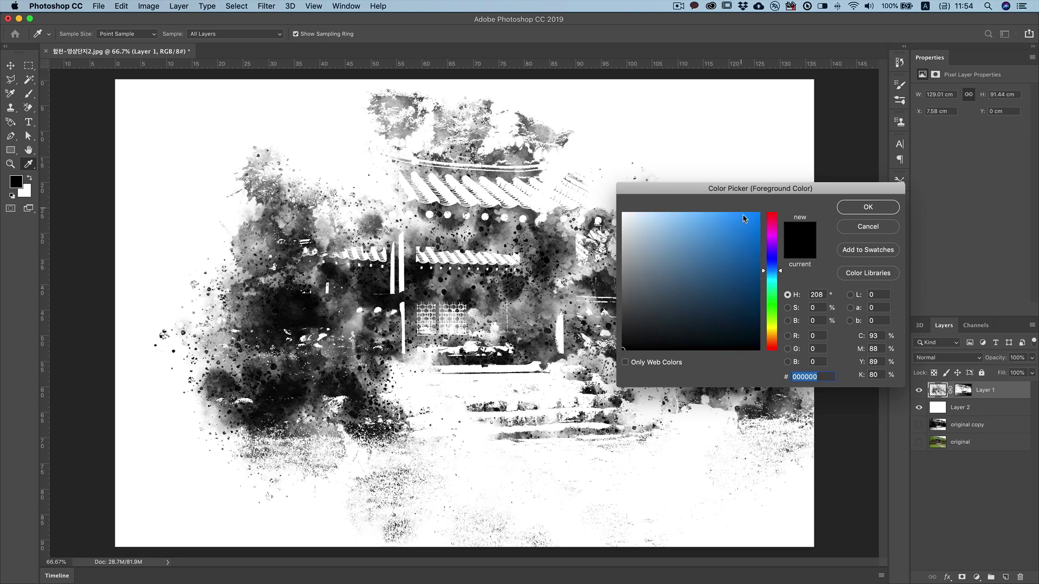
{"action": "left_click_drag", "start_coordinate": [744, 218], "coordinate": [775, 203]}
{"action": "left_click", "coordinate": [849, 210]}
{"action": "key", "text": "b"}
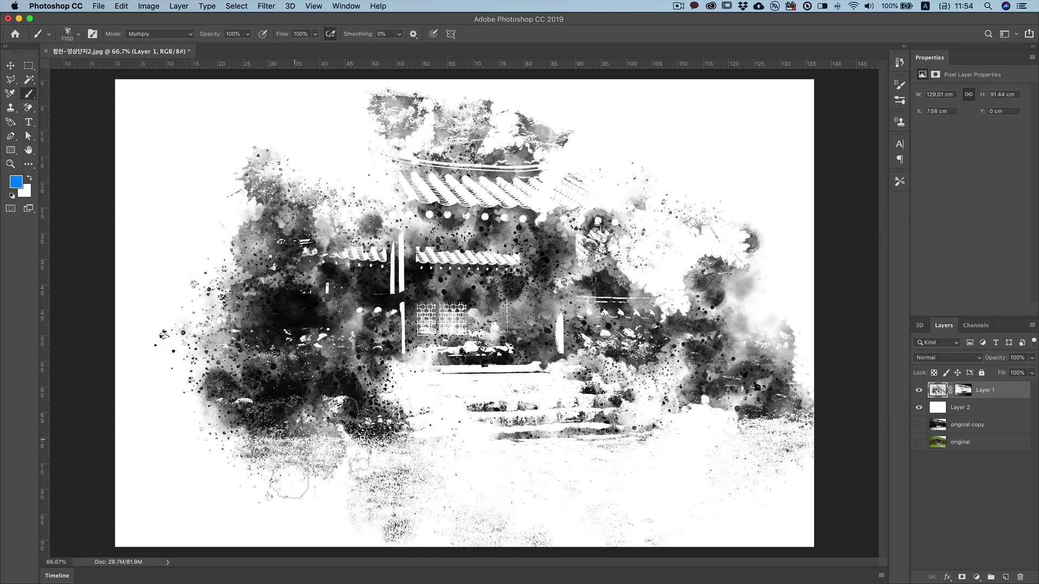
Paint blue splashes over the lower left, bottom centre, steps and upper-left trees
{"action": "left_click_drag", "start_coordinate": [162, 503], "coordinate": [238, 443]}
{"action": "left_click_drag", "start_coordinate": [303, 427], "coordinate": [311, 346]}
{"action": "left_click_drag", "start_coordinate": [303, 232], "coordinate": [378, 205]}
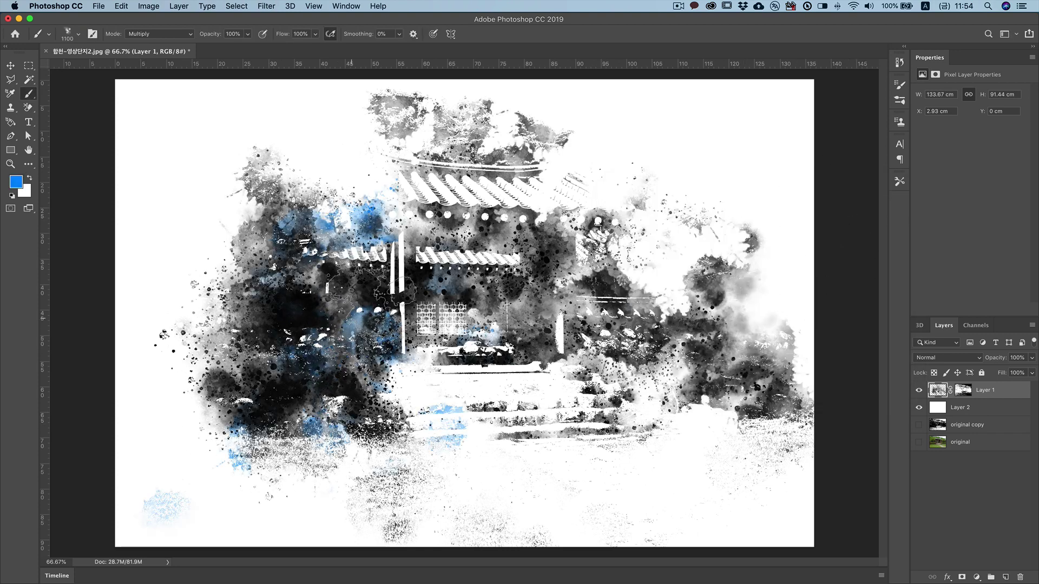
{"action": "mouse_move", "coordinate": [443, 417]}
{"action": "left_mouse_down"}
{"action": "mouse_move", "coordinate": [349, 312]}
{"action": "mouse_move", "coordinate": [704, 335]}
{"action": "left_mouse_up"}
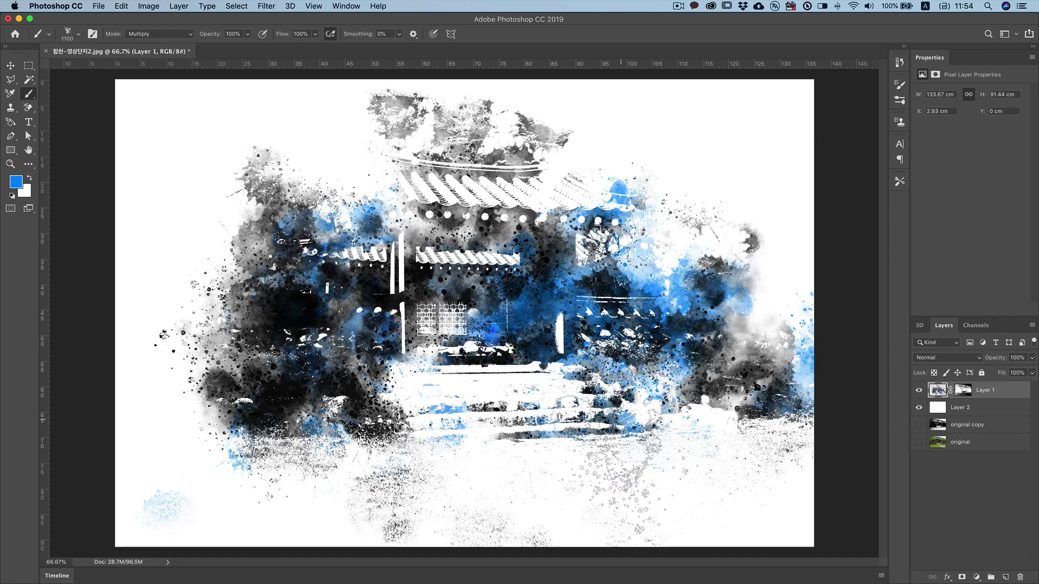
{"action": "mouse_move", "coordinate": [290, 506]}
{"action": "left_mouse_down"}
{"action": "mouse_move", "coordinate": [476, 432]}
{"action": "mouse_move", "coordinate": [683, 459]}
{"action": "left_mouse_up"}
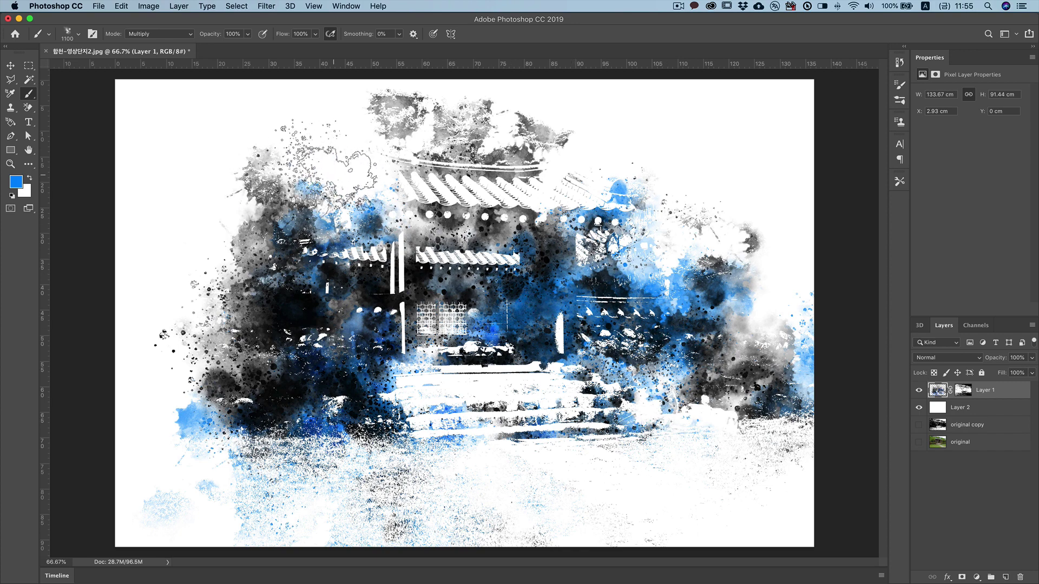
{"action": "left_click_drag", "start_coordinate": [311, 162], "coordinate": [400, 157]}
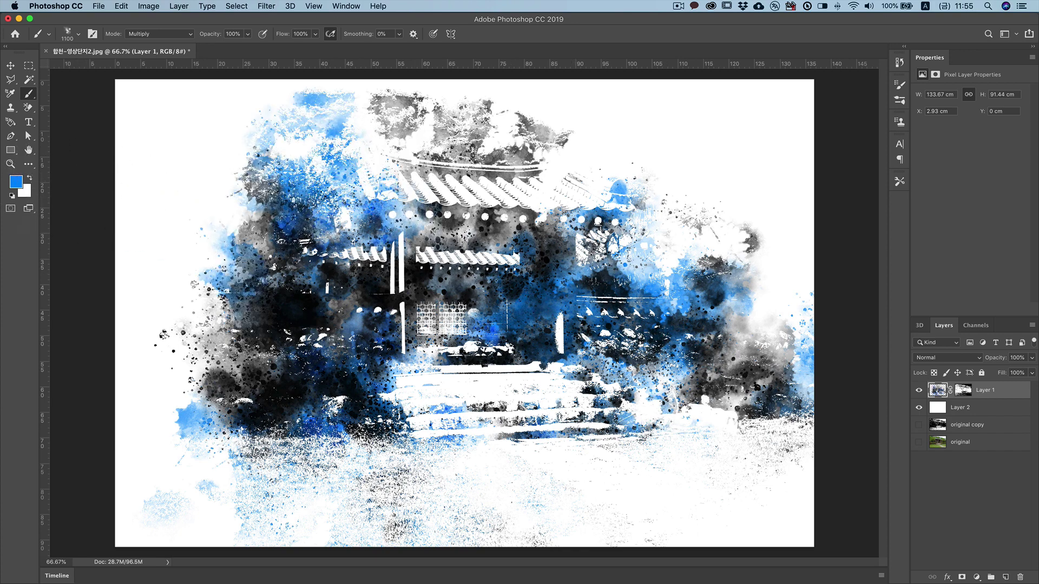
Paint yellow (fffc00) washes across the centre, right side and stairs
{"action": "left_click", "coordinate": [18, 185]}
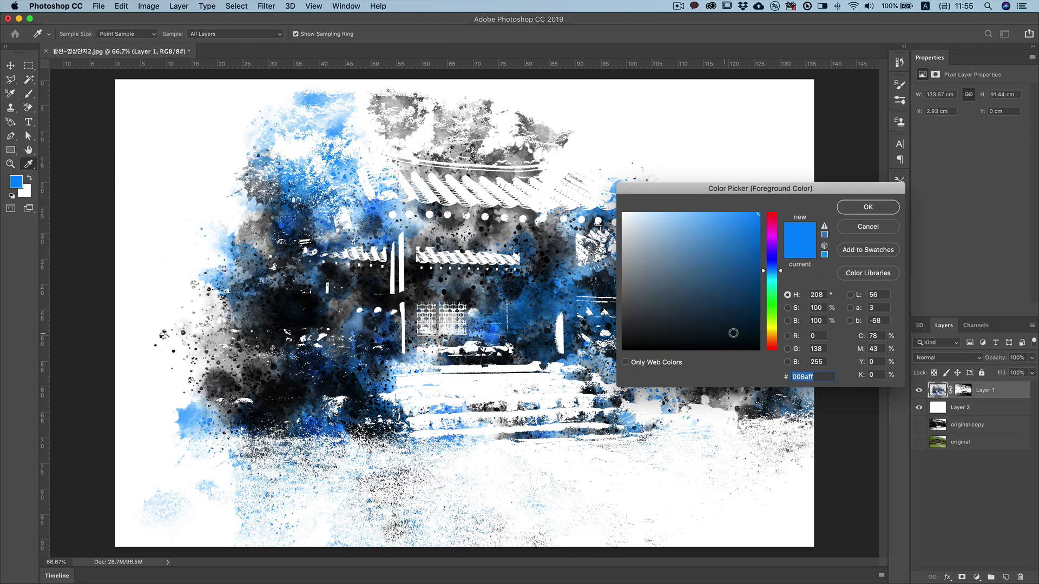
{"action": "left_click", "coordinate": [772, 328]}
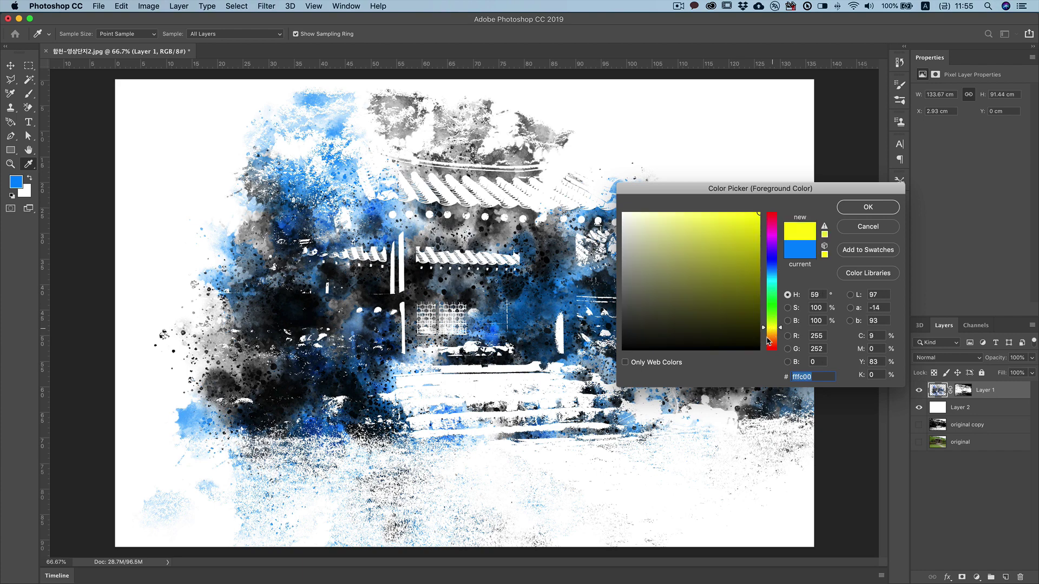
{"action": "left_click", "coordinate": [859, 207]}
{"action": "left_click_drag", "start_coordinate": [573, 346], "coordinate": [205, 416]}
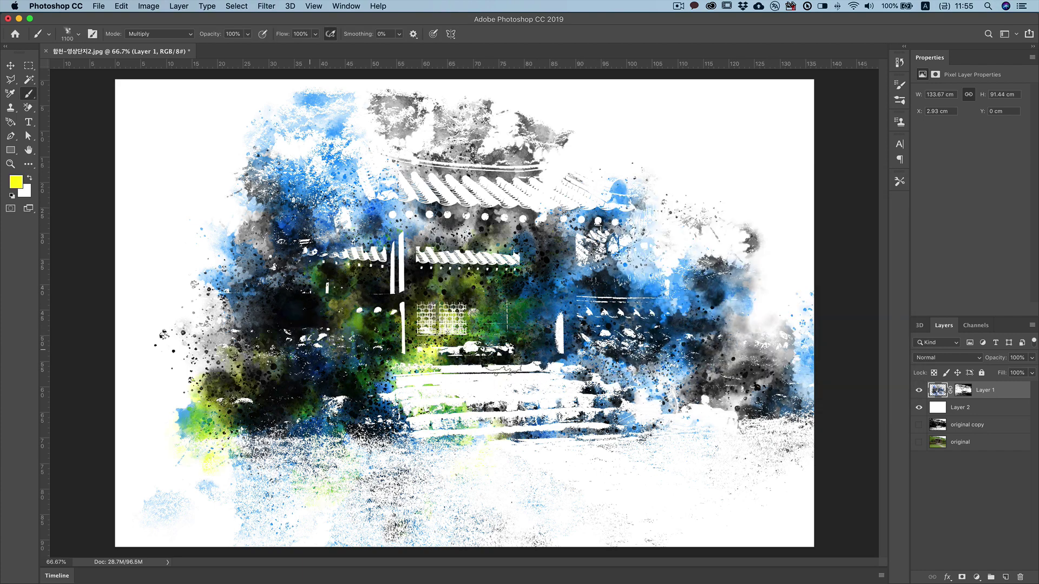
{"action": "mouse_move", "coordinate": [590, 400]}
{"action": "left_mouse_down"}
{"action": "mouse_move", "coordinate": [703, 422]}
{"action": "mouse_move", "coordinate": [870, 409]}
{"action": "left_mouse_up"}
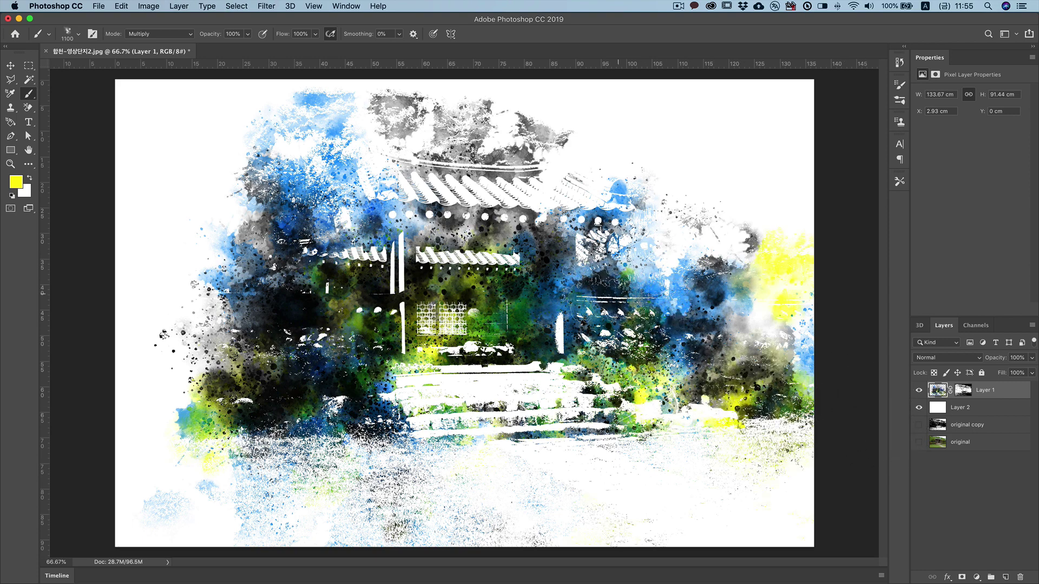
{"action": "mouse_move", "coordinate": [638, 403]}
{"action": "left_mouse_down"}
{"action": "mouse_move", "coordinate": [574, 393]}
{"action": "mouse_move", "coordinate": [405, 403]}
{"action": "mouse_move", "coordinate": [346, 462]}
{"action": "mouse_move", "coordinate": [351, 476]}
{"action": "mouse_move", "coordinate": [498, 476]}
{"action": "left_mouse_up"}
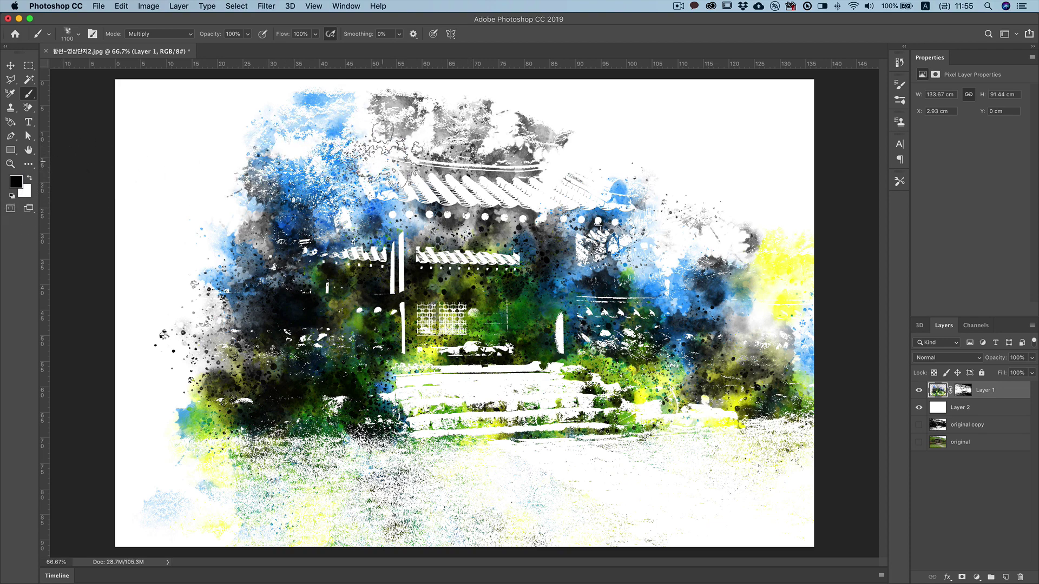
Paint dark splashes across the upper-left foliage, roof and gate
{"action": "mouse_move", "coordinate": [382, 145]}
{"action": "left_mouse_down"}
{"action": "mouse_move", "coordinate": [529, 179]}
{"action": "mouse_move", "coordinate": [679, 273]}
{"action": "left_mouse_up"}
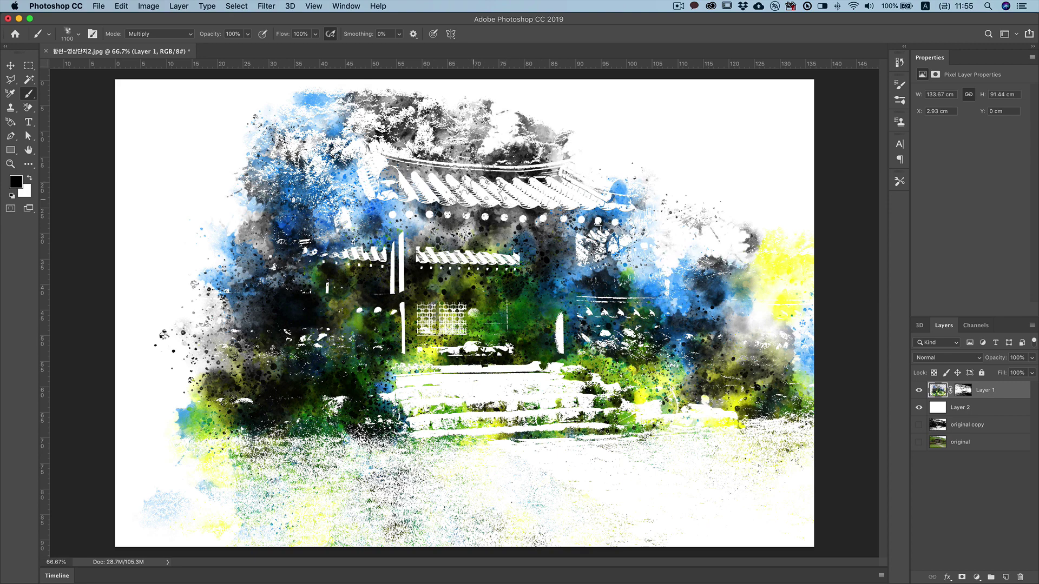
{"action": "left_click_drag", "start_coordinate": [474, 201], "coordinate": [715, 338]}
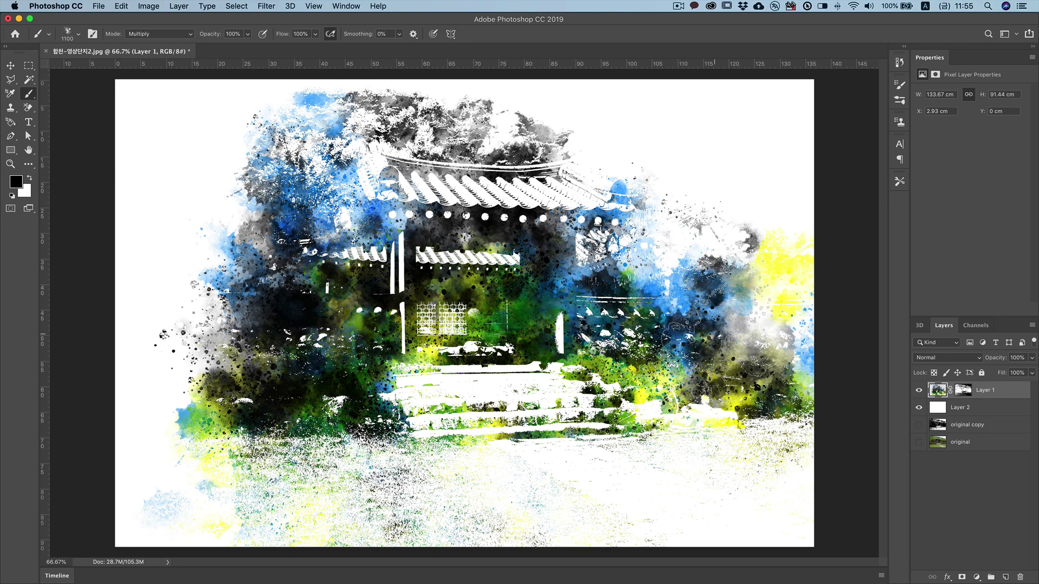
{"action": "left_click", "coordinate": [16, 182]}
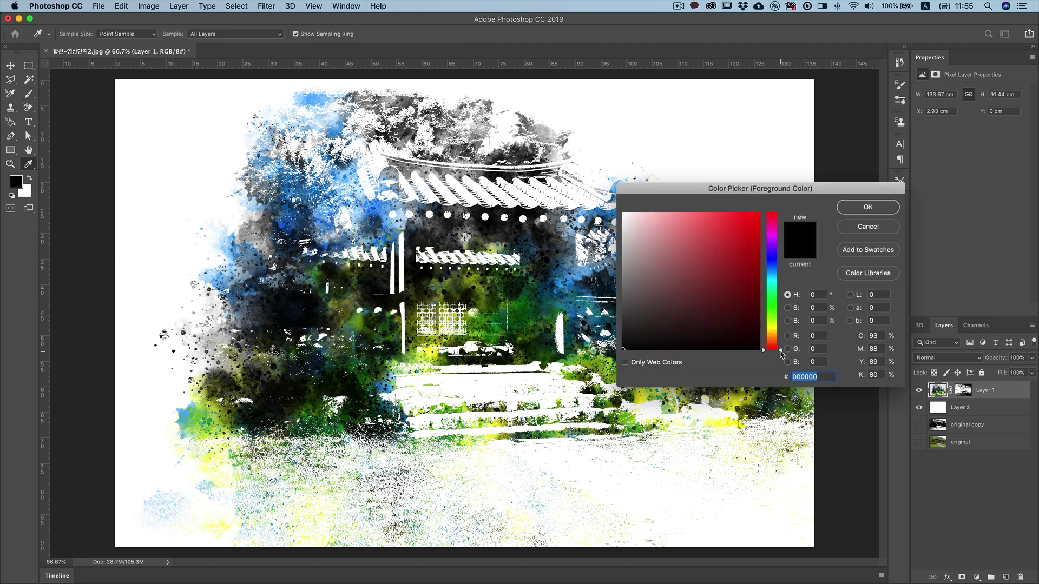
Switch the foreground to blue and splash it over the upper-right sky and roof
{"action": "left_click_drag", "start_coordinate": [781, 353], "coordinate": [782, 276]}
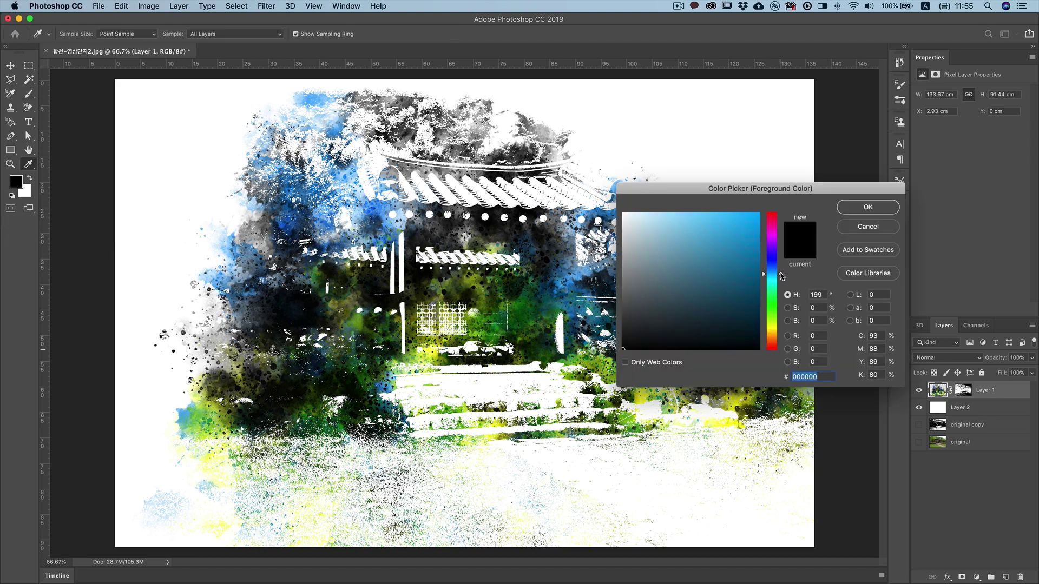
{"action": "left_click", "coordinate": [867, 207]}
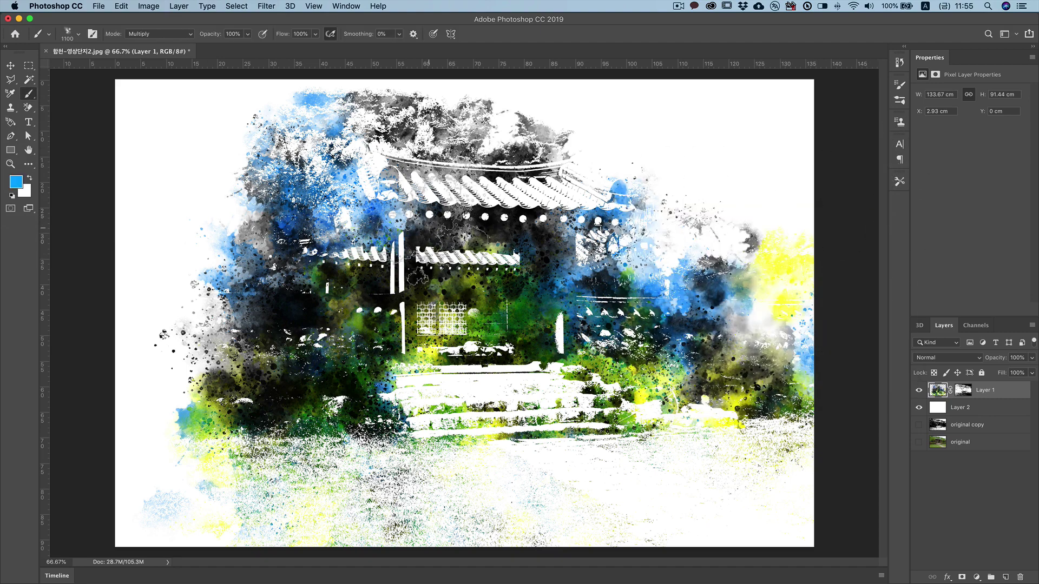
{"action": "left_click", "coordinate": [243, 335]}
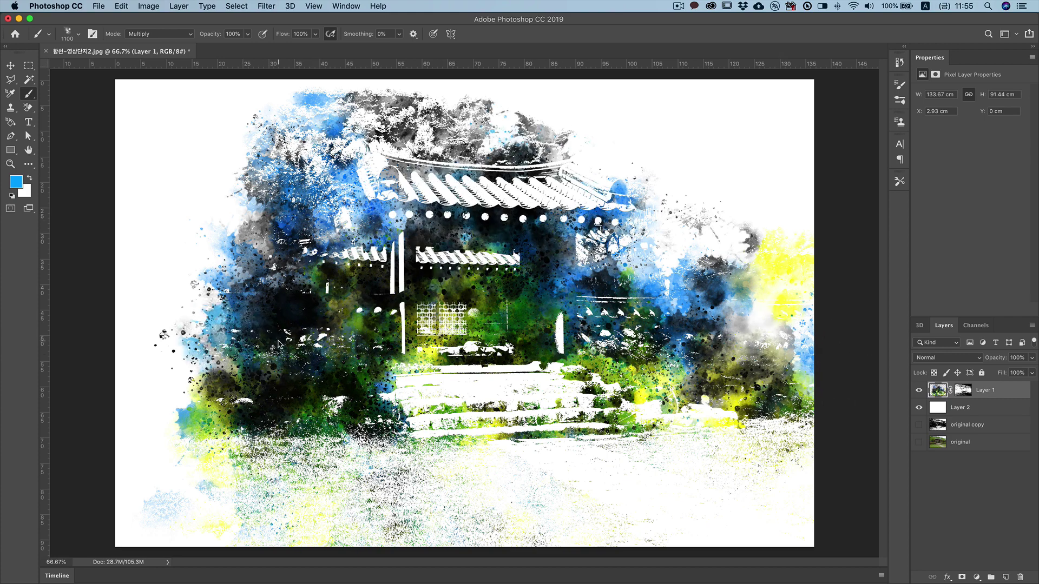
{"action": "key", "text": "ctrl+z"}
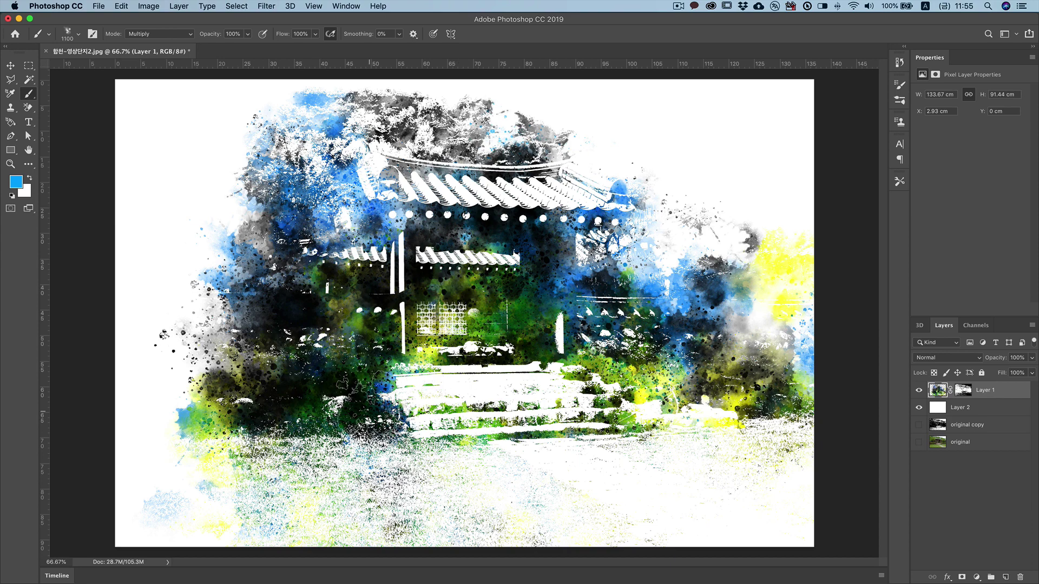
{"action": "left_click_drag", "start_coordinate": [670, 195], "coordinate": [795, 184]}
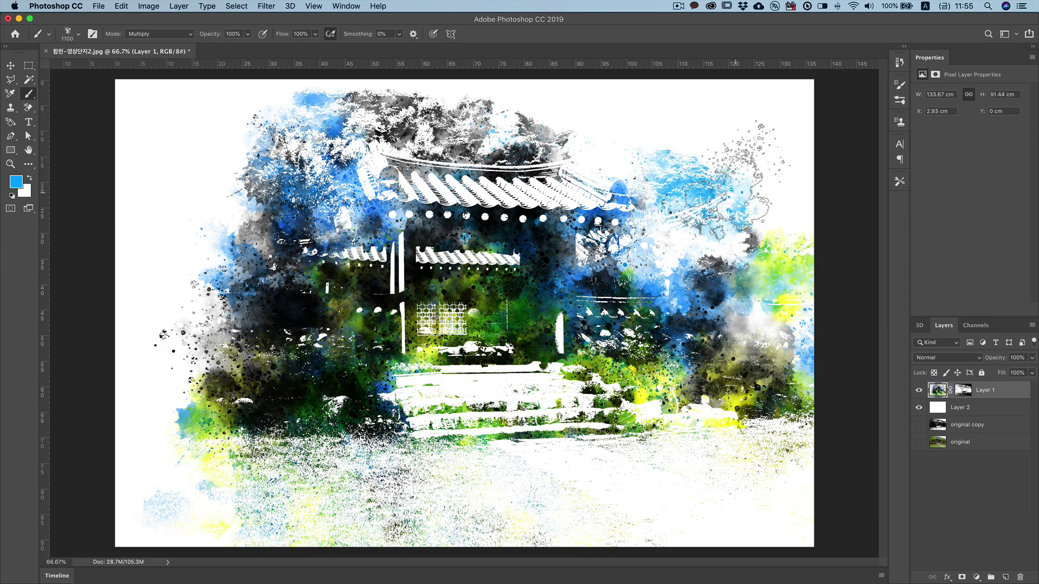
{"action": "left_click_drag", "start_coordinate": [617, 200], "coordinate": [595, 178]}
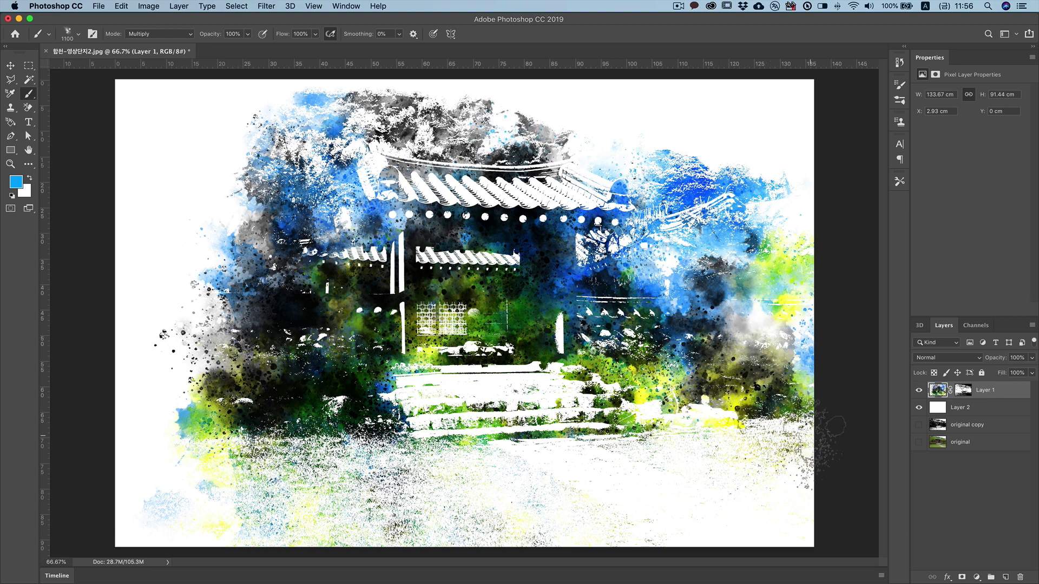
Reset to black and add grey-black spatter along the left edge and right side
{"action": "key", "text": "d"}
{"action": "mouse_move", "coordinate": [205, 330]}
{"action": "left_mouse_down"}
{"action": "mouse_move", "coordinate": [168, 298]}
{"action": "mouse_move", "coordinate": [157, 384]}
{"action": "mouse_move", "coordinate": [118, 395]}
{"action": "left_mouse_up"}
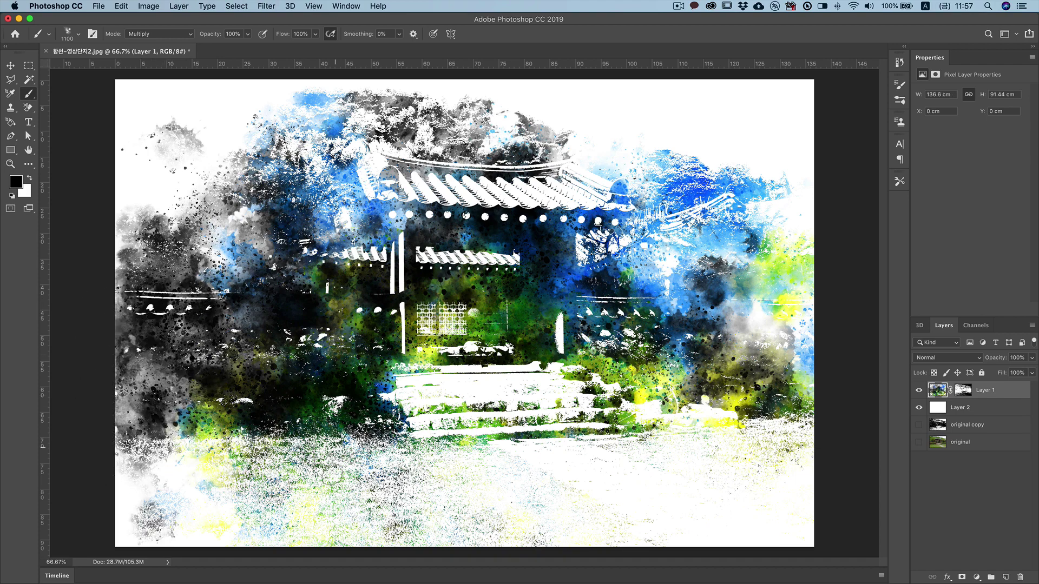
{"action": "mouse_move", "coordinate": [790, 346]}
{"action": "left_mouse_down"}
{"action": "mouse_move", "coordinate": [800, 336]}
{"action": "mouse_move", "coordinate": [795, 313]}
{"action": "mouse_move", "coordinate": [812, 303]}
{"action": "mouse_move", "coordinate": [817, 338]}
{"action": "left_mouse_up"}
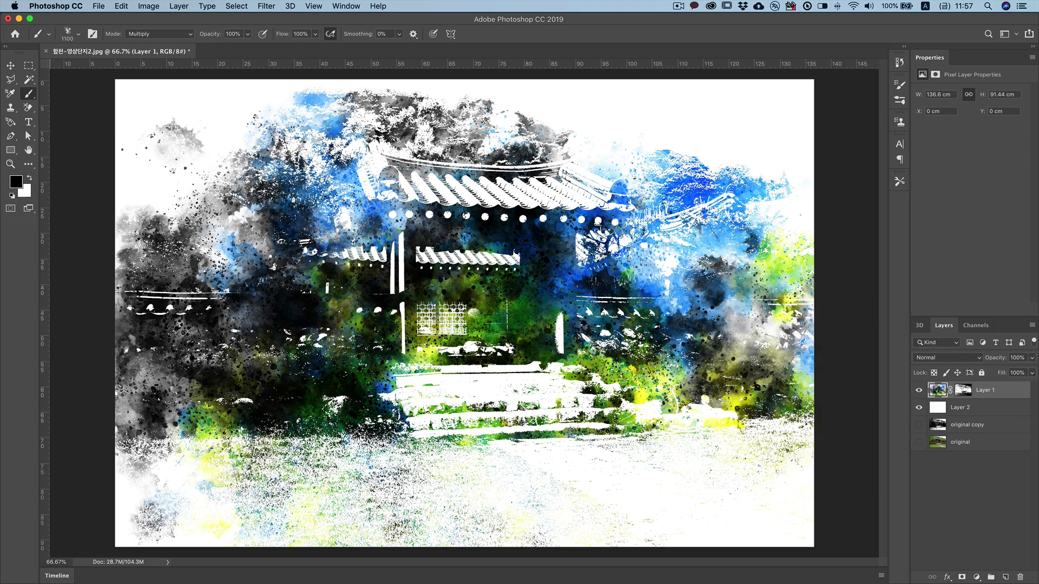
{"action": "left_click", "coordinate": [16, 182]}
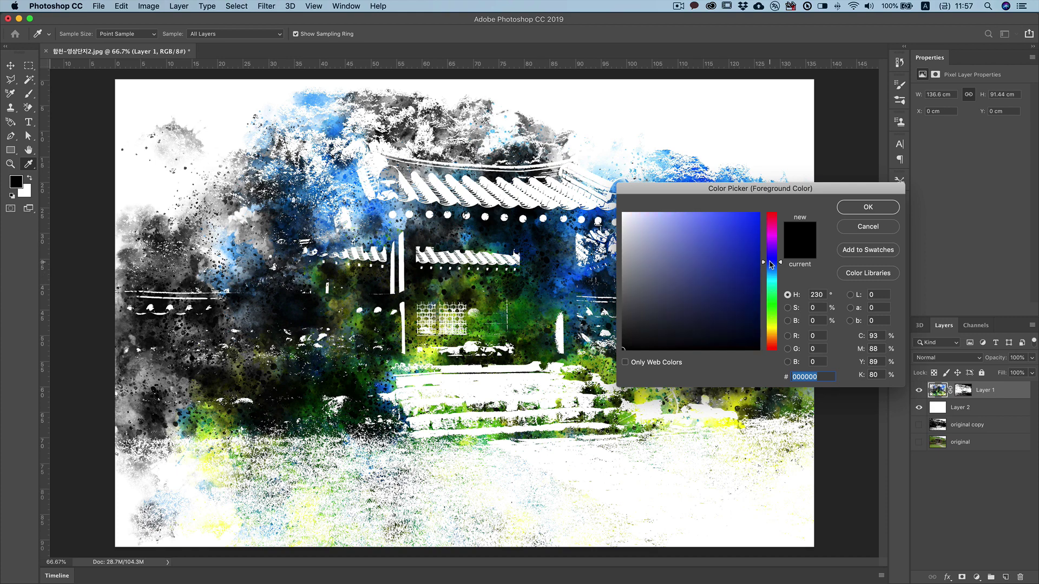
Paint sky blue (0077fd) splashes over the dark left-middle area of the gate
{"action": "left_click_drag", "start_coordinate": [772, 268], "coordinate": [775, 271]}
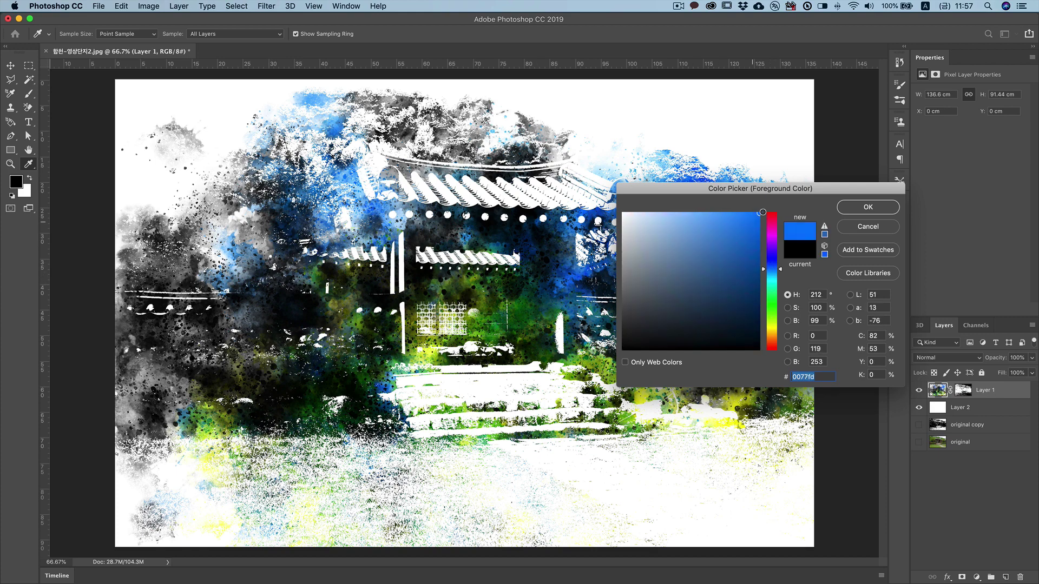
{"action": "key", "text": "Return"}
{"action": "key", "text": "b"}
{"action": "left_click_drag", "start_coordinate": [151, 324], "coordinate": [424, 387]}
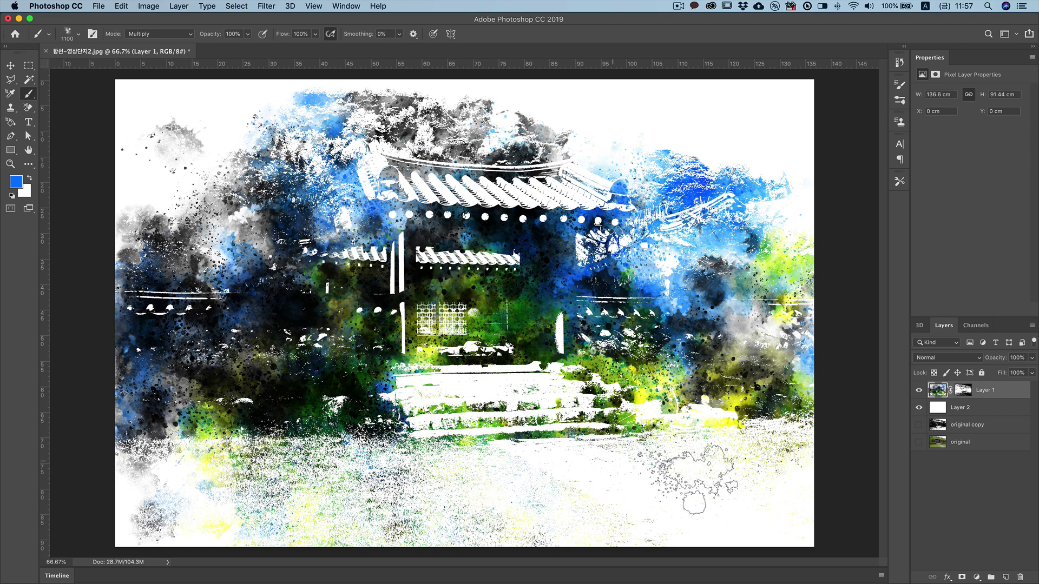
{"action": "left_click", "coordinate": [9, 69]}
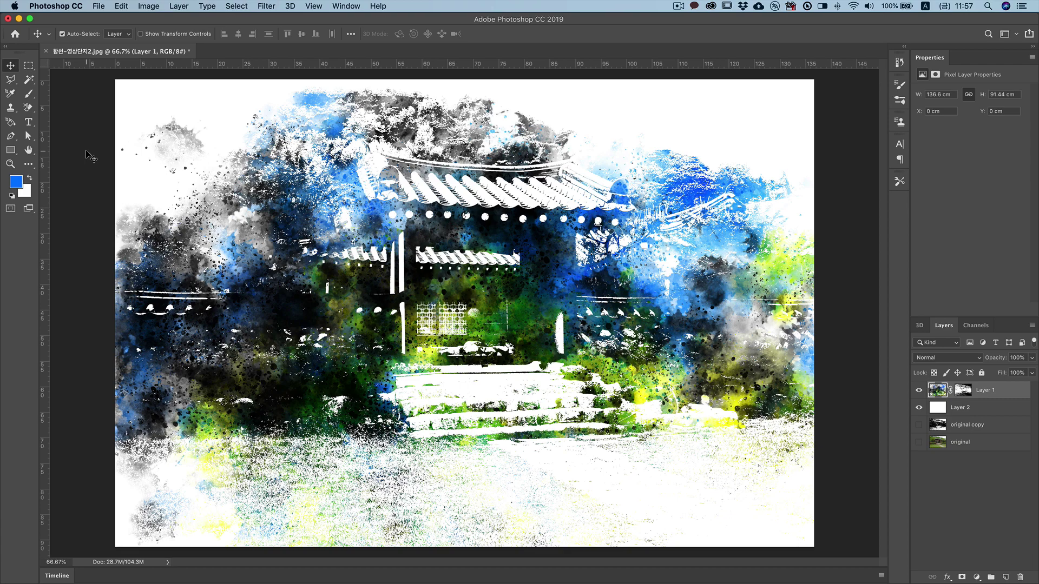